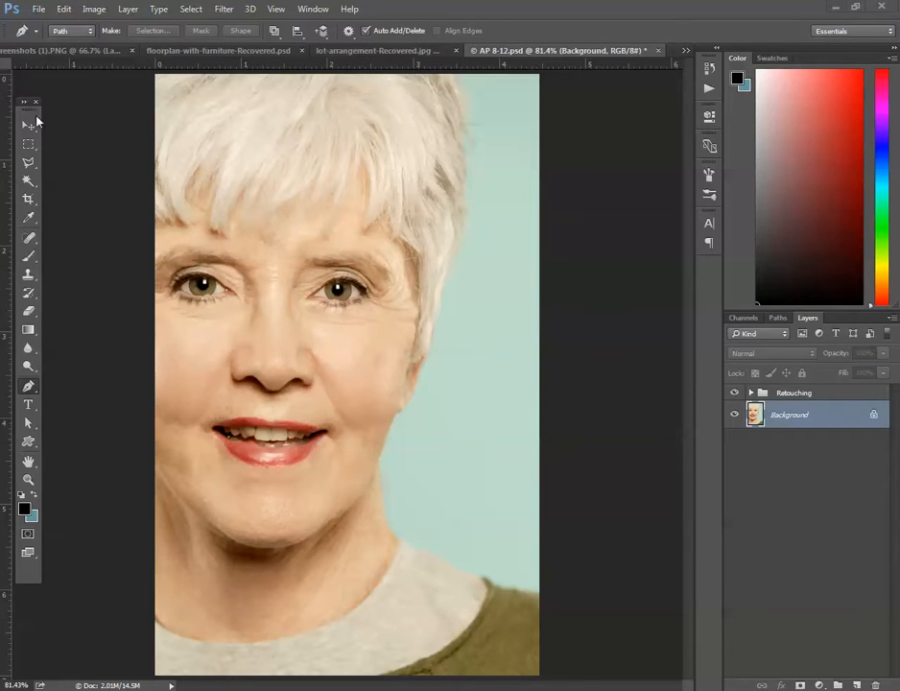
Select a rectangle around the mouth, copy it merged from all visible layers, and paste it as a new layer.
left_click(28, 144)
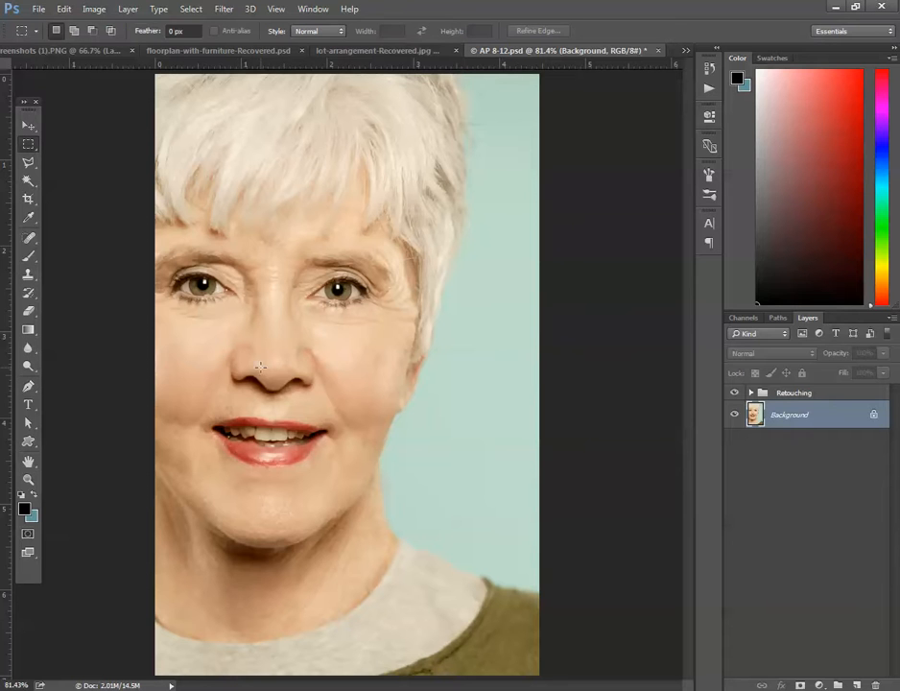
left_click_drag(211, 414, 329, 470)
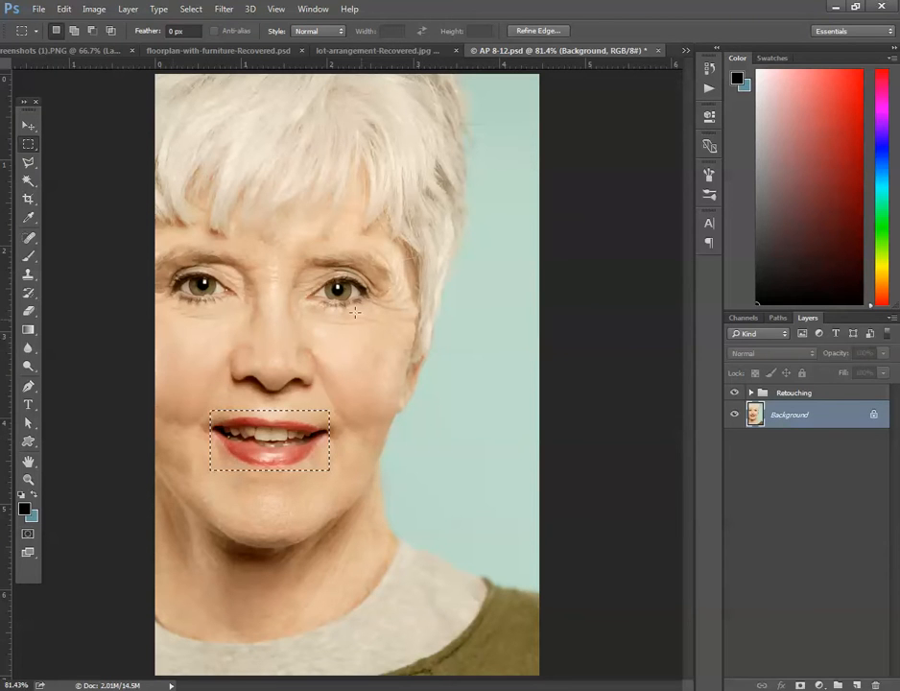
left_click(62, 10)
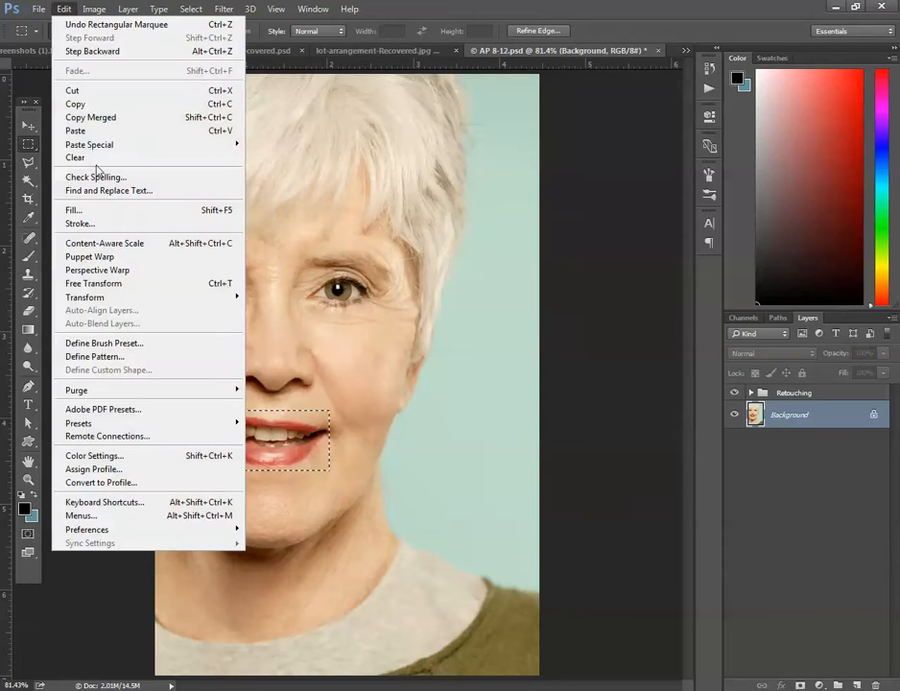
left_click(104, 117)
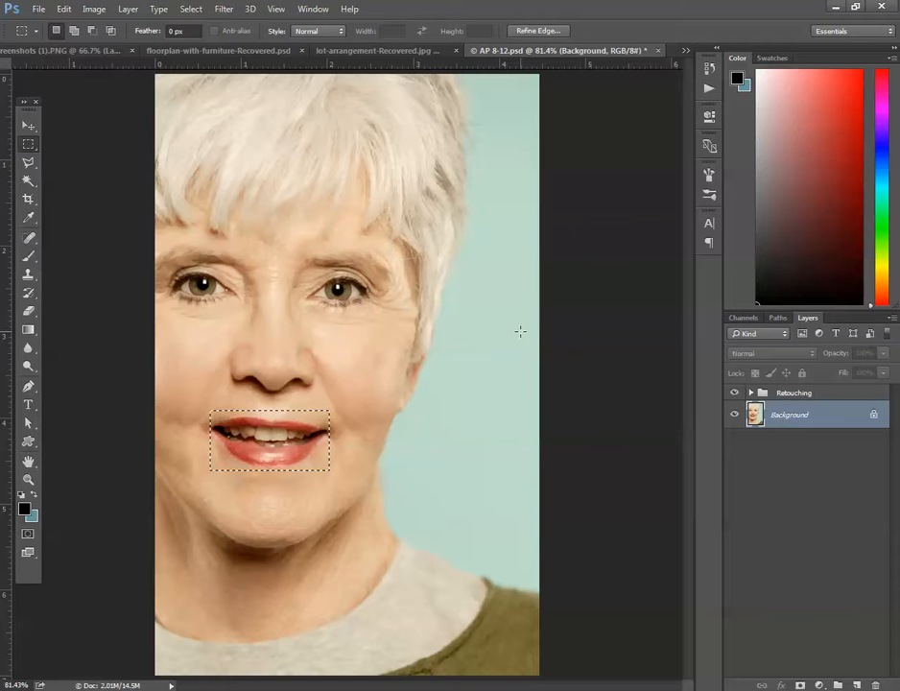
key("ctrl+v")
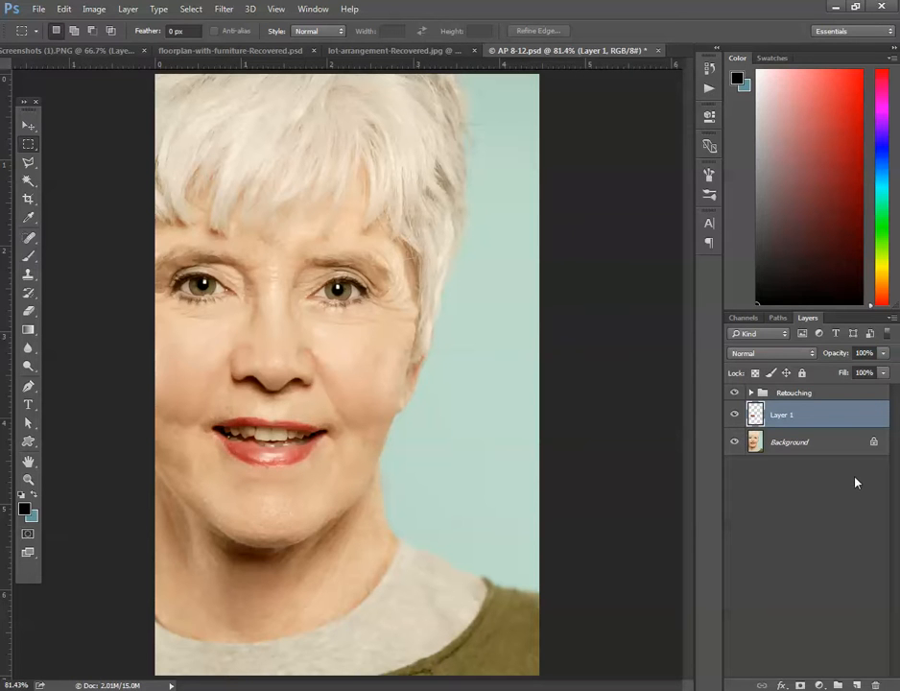
Rename the pasted mouth layer "square off teeth".
double_click(783, 415)
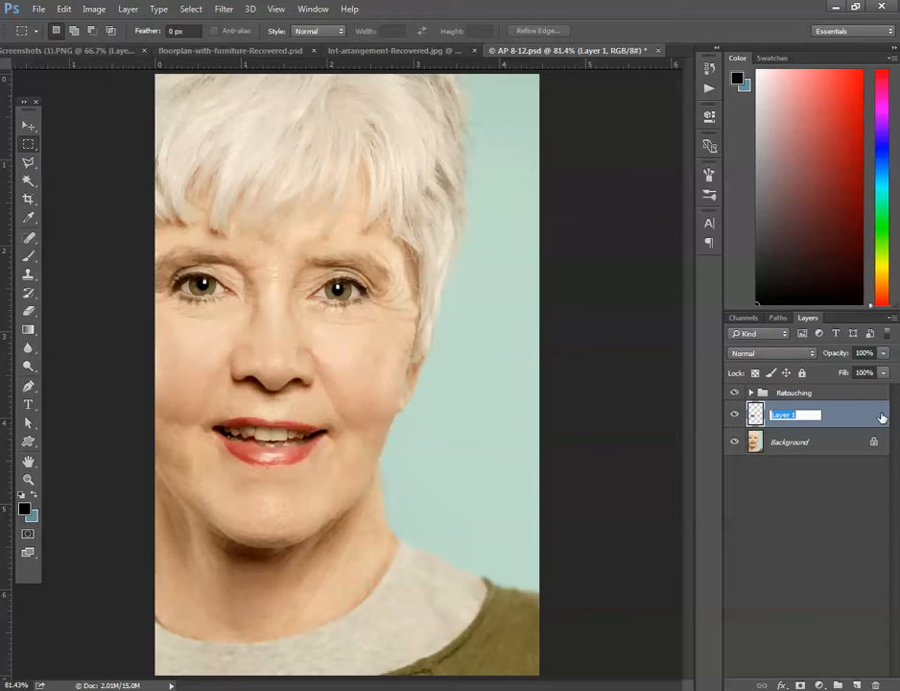
type("square off teeth")
key("Return")
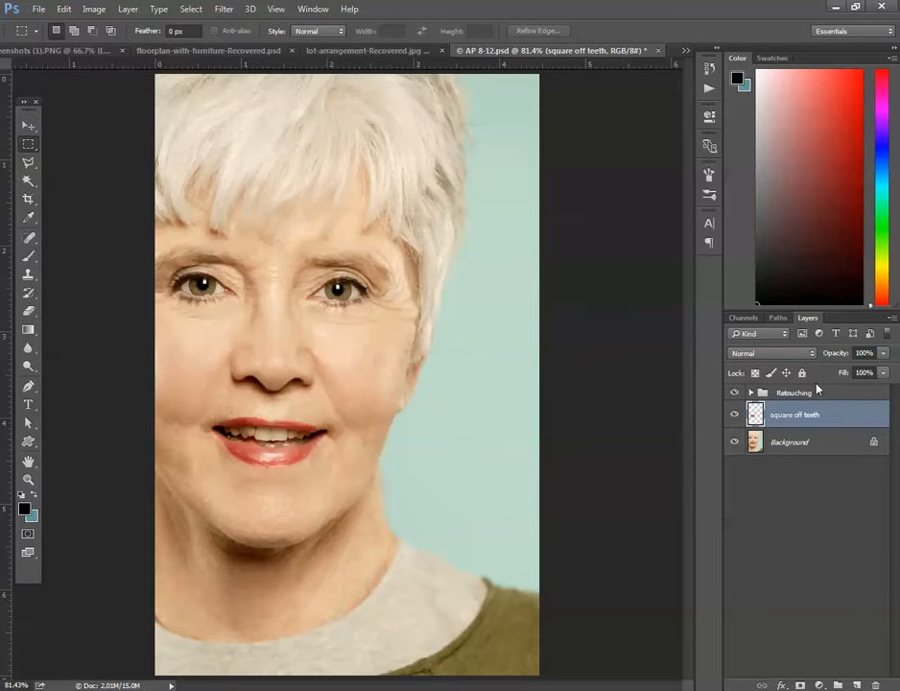
Outline the right-hand upper front tooth and its outer neighbours with a Pen path and convert it to a new selection with 0 px feather.
key("ctrl+plus")
key("ctrl+plus")
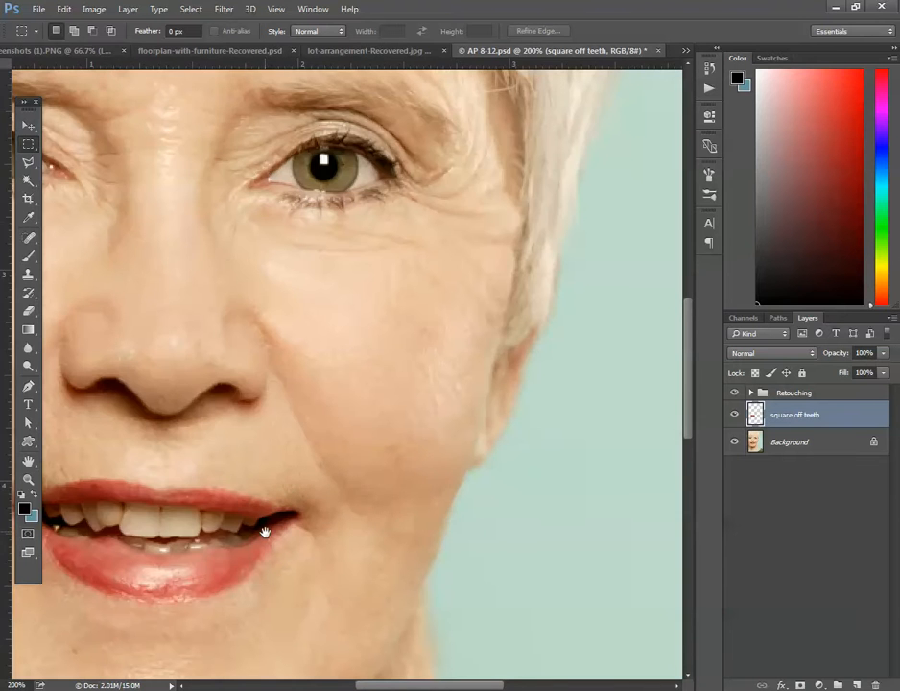
left_click_drag(316, 497, 465, 354)
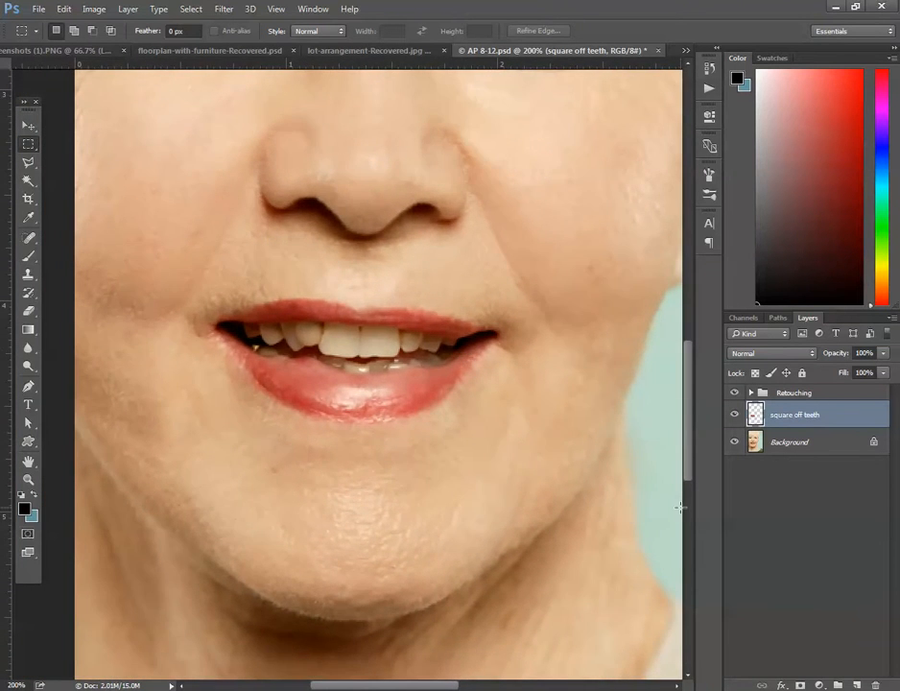
left_click(28, 388)
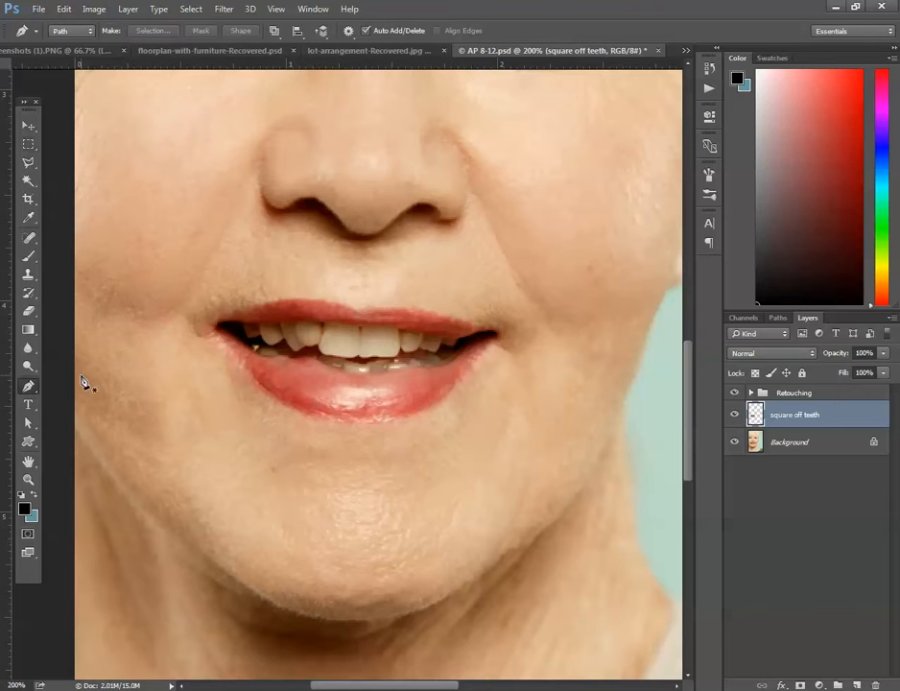
left_click(362, 328)
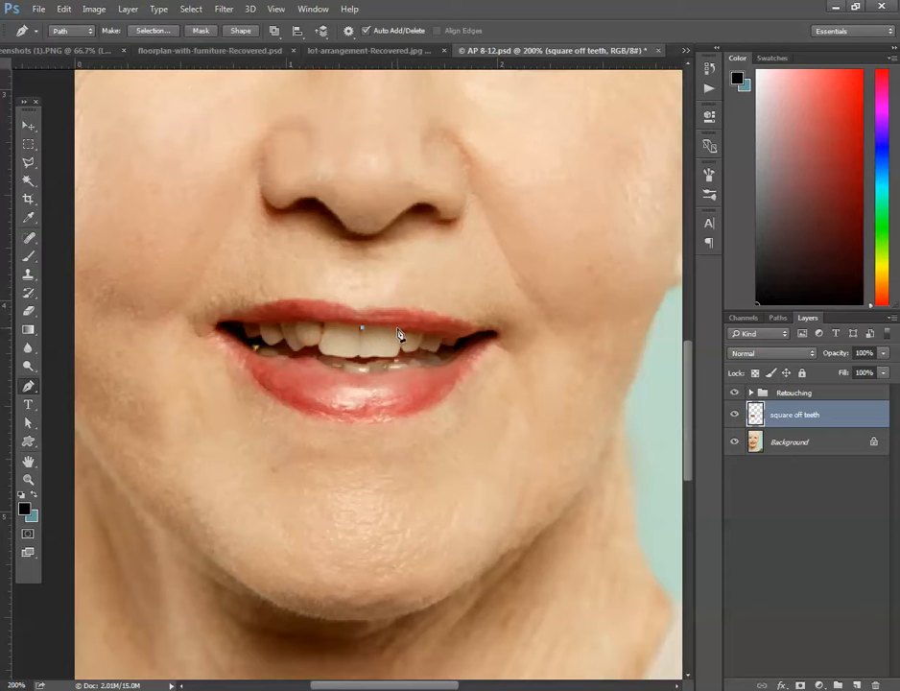
left_click(395, 329)
left_click(422, 333)
left_click(417, 351)
left_click(437, 354)
left_click(362, 332)
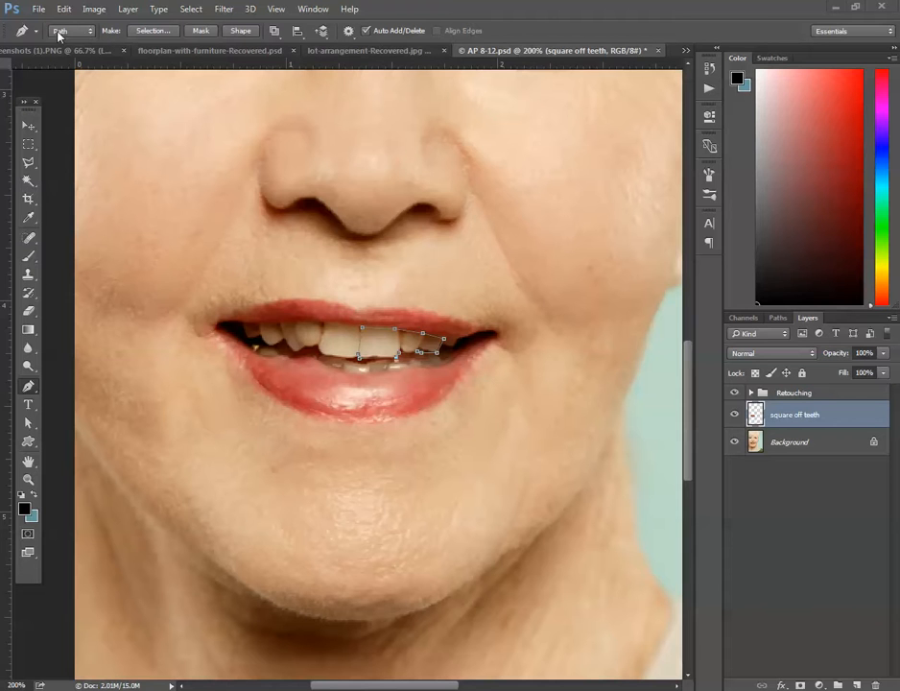
left_click(153, 36)
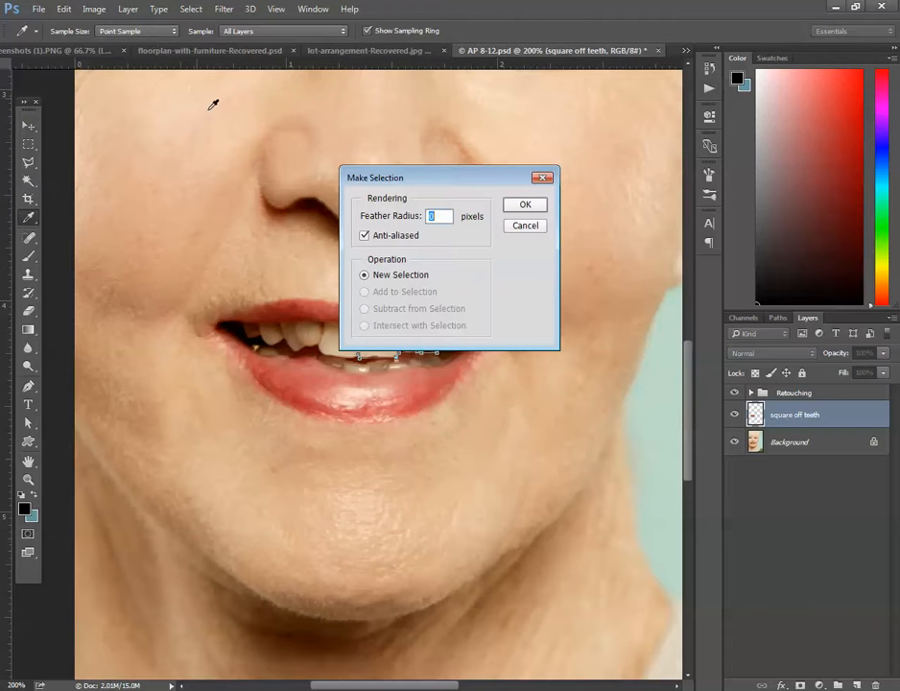
left_click(526, 205)
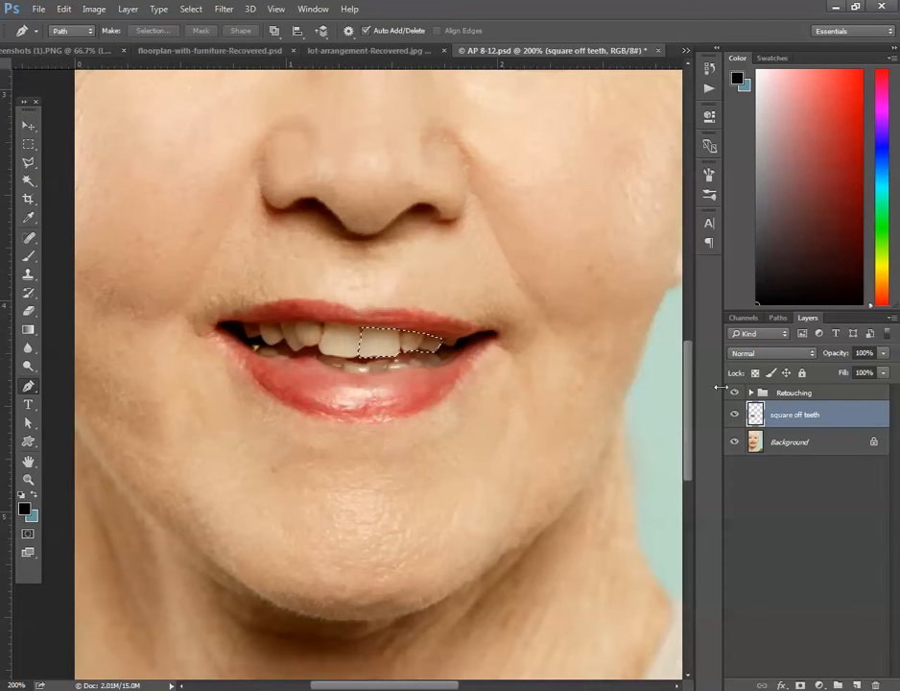
Place the square off teeth layer above the Retouching group, square off the selected upper teeth with the Clone Stamp, and deselect.
key("s")
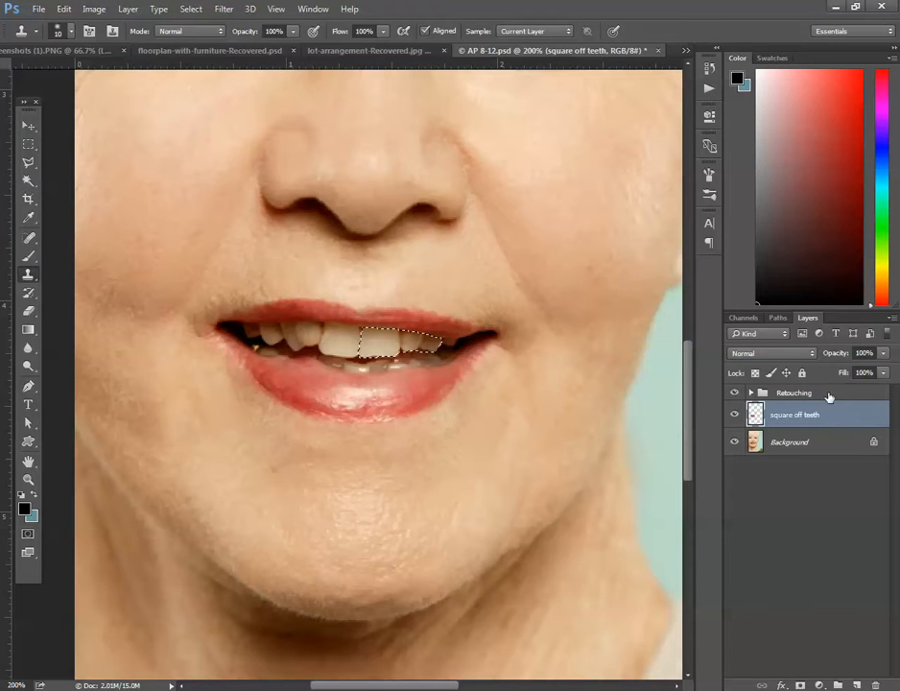
left_click_drag(835, 412, 827, 389)
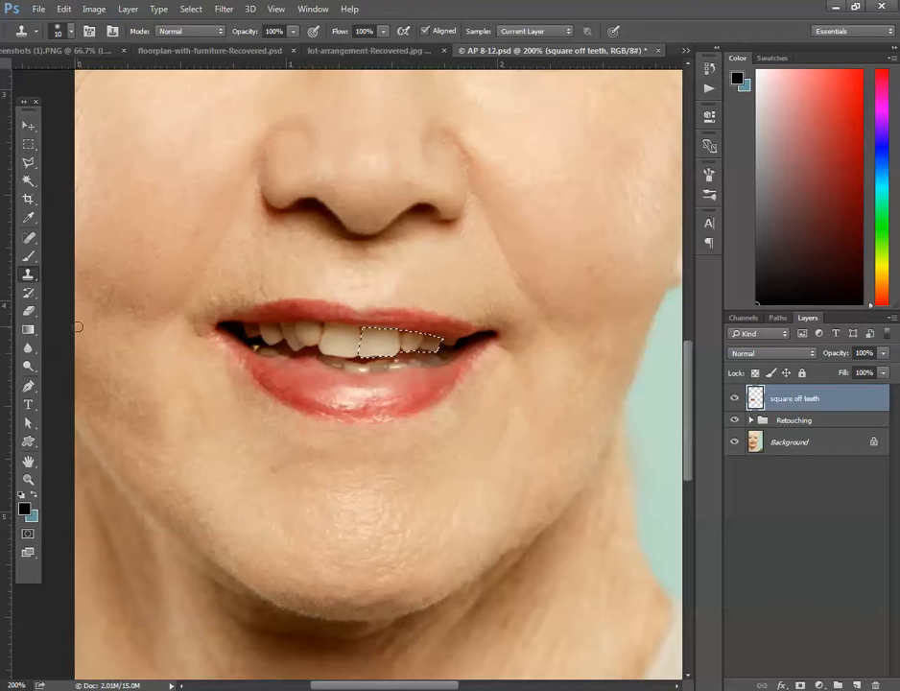
left_click(30, 275)
key("alt")
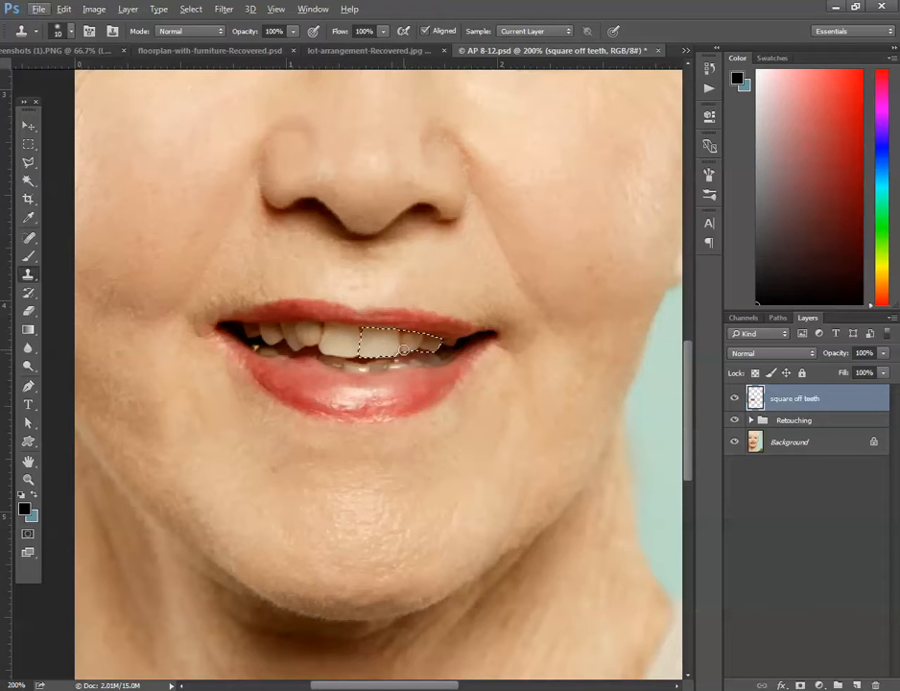
key("alt")
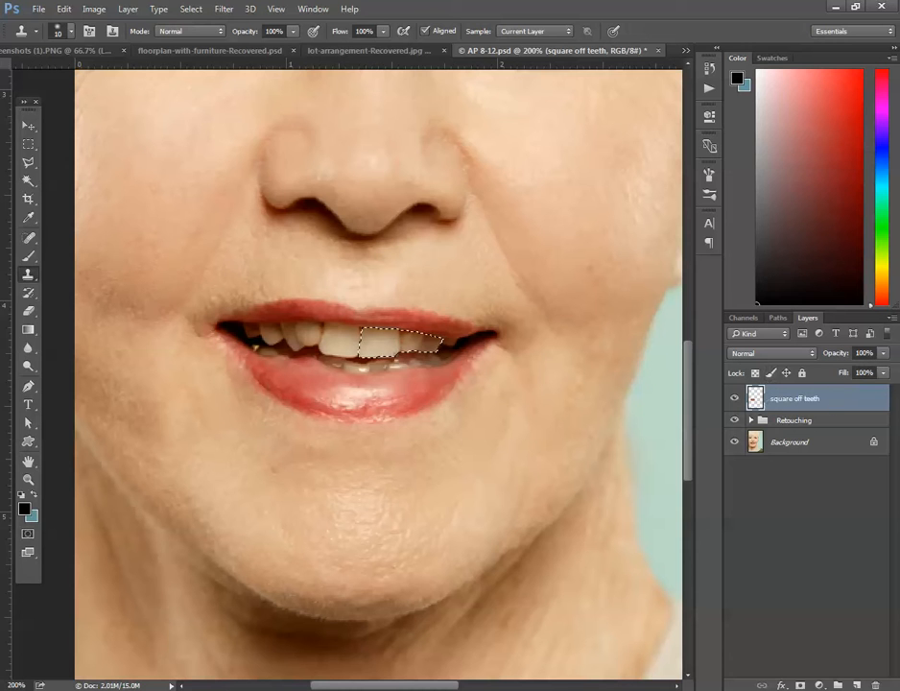
key("ctrl+d")
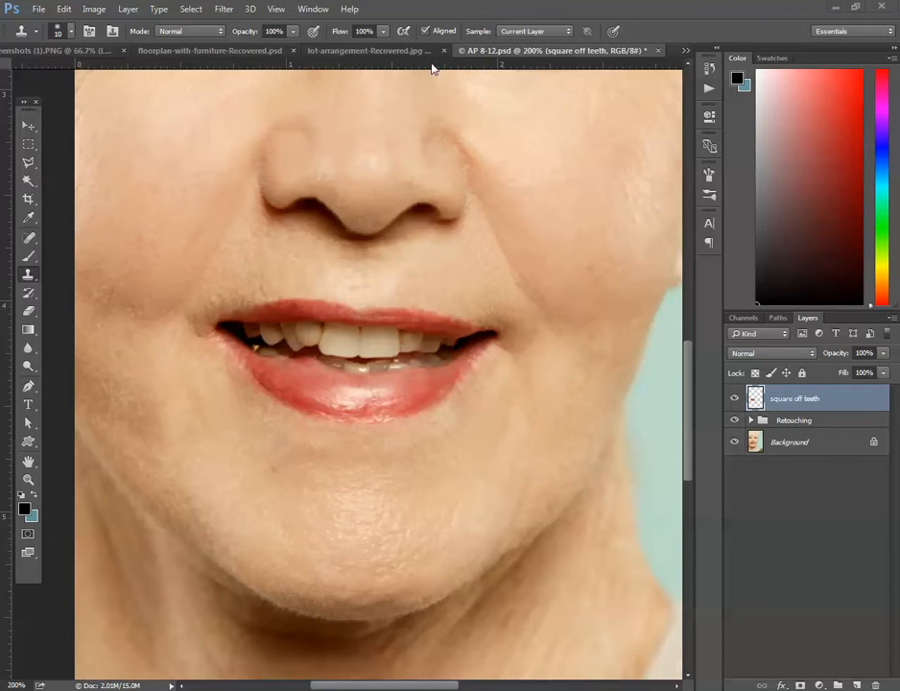
Reselect the upper teeth and desaturate their discoloured areas using the Sponge tool with a 10 px brush.
key("ctrl+shift+d")
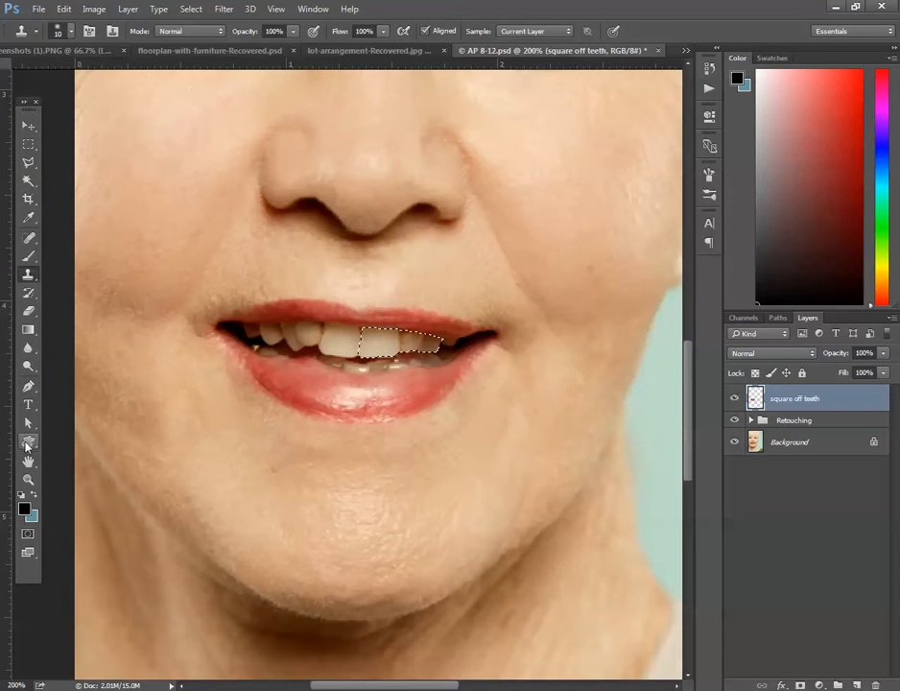
left_click(29, 366)
left_click(73, 392)
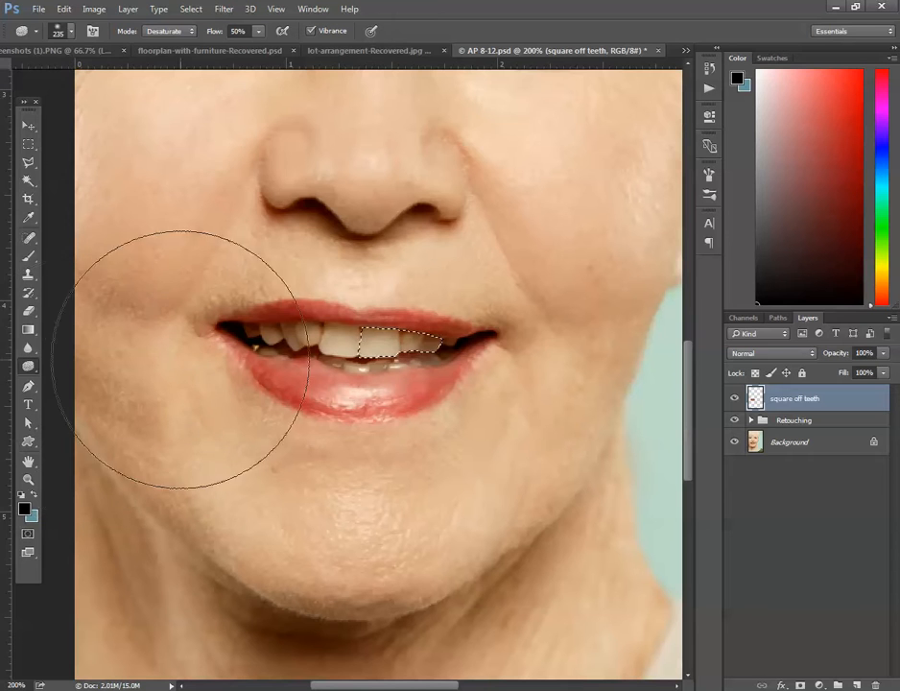
left_click(71, 32)
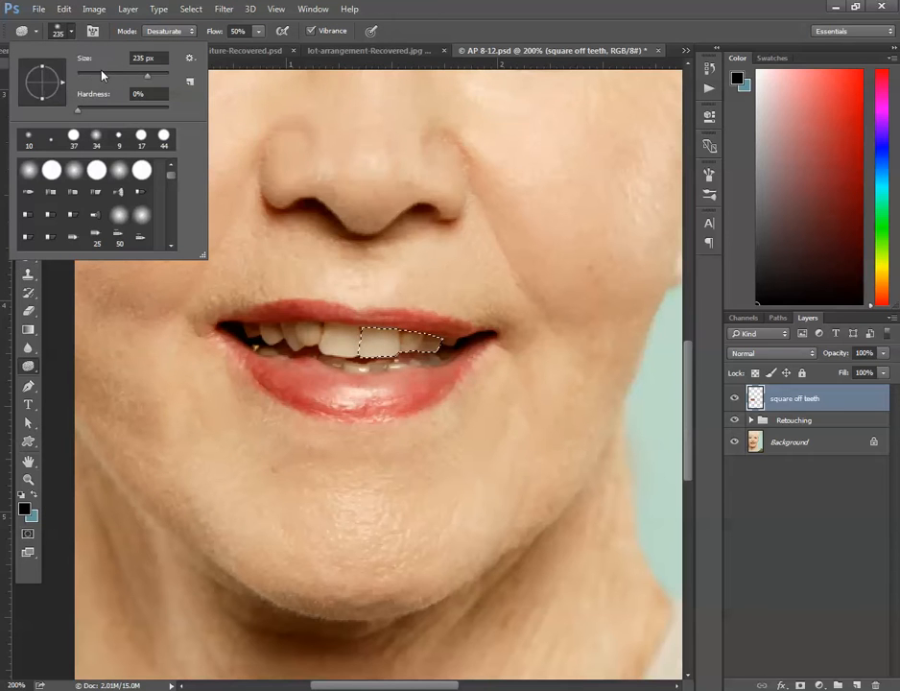
left_click_drag(103, 74, 82, 78)
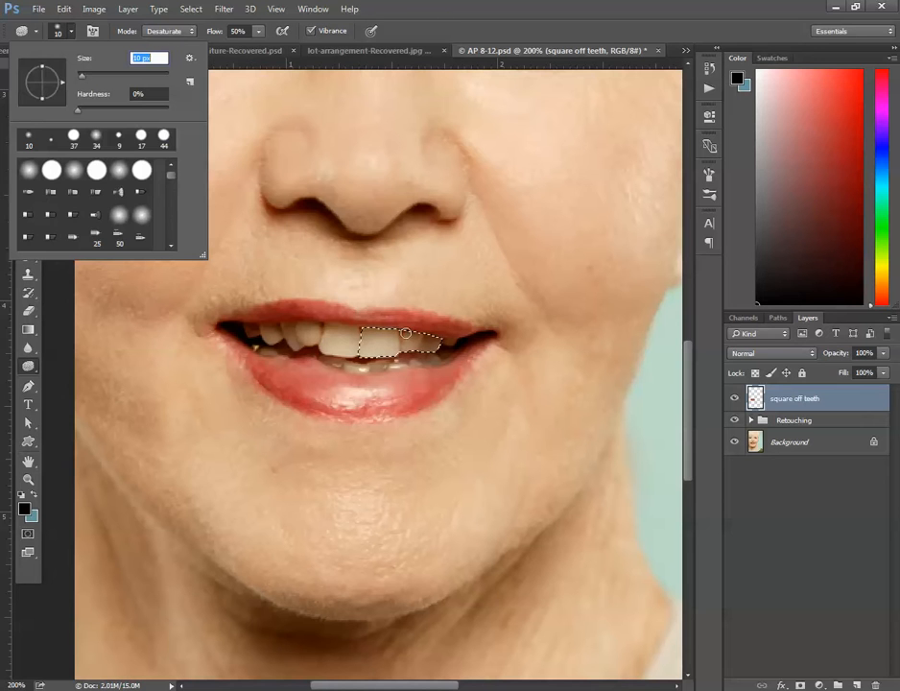
key("Return")
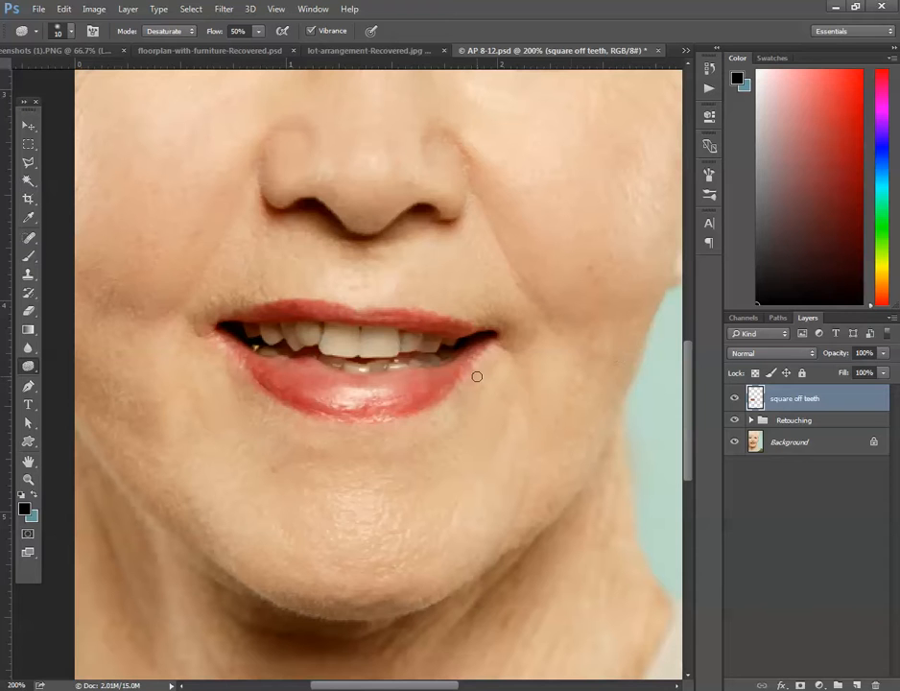
Lighten the upper front teeth with the Dodge tool.
left_click(28, 347)
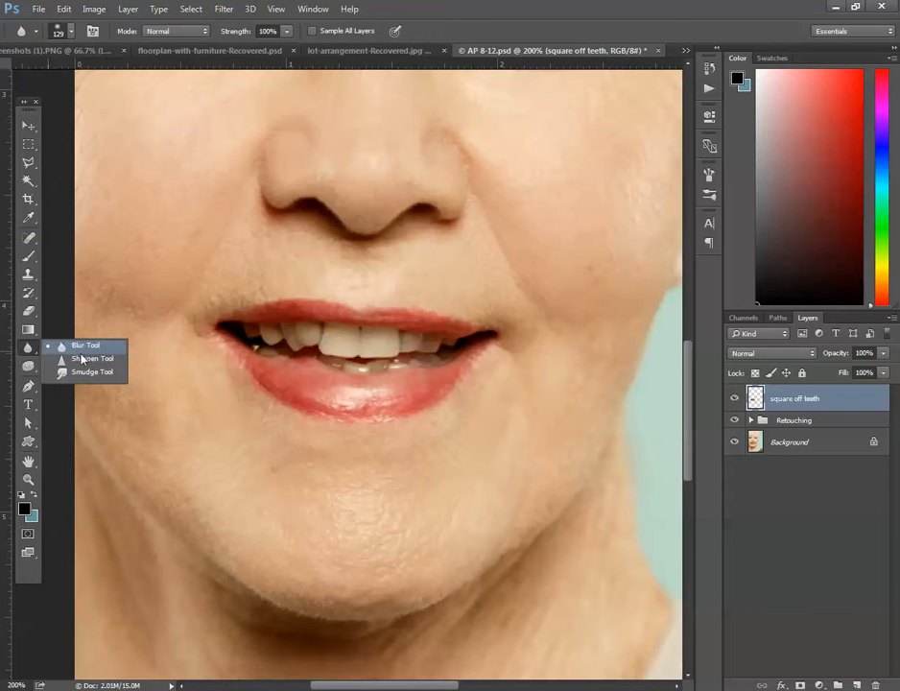
left_click(28, 365)
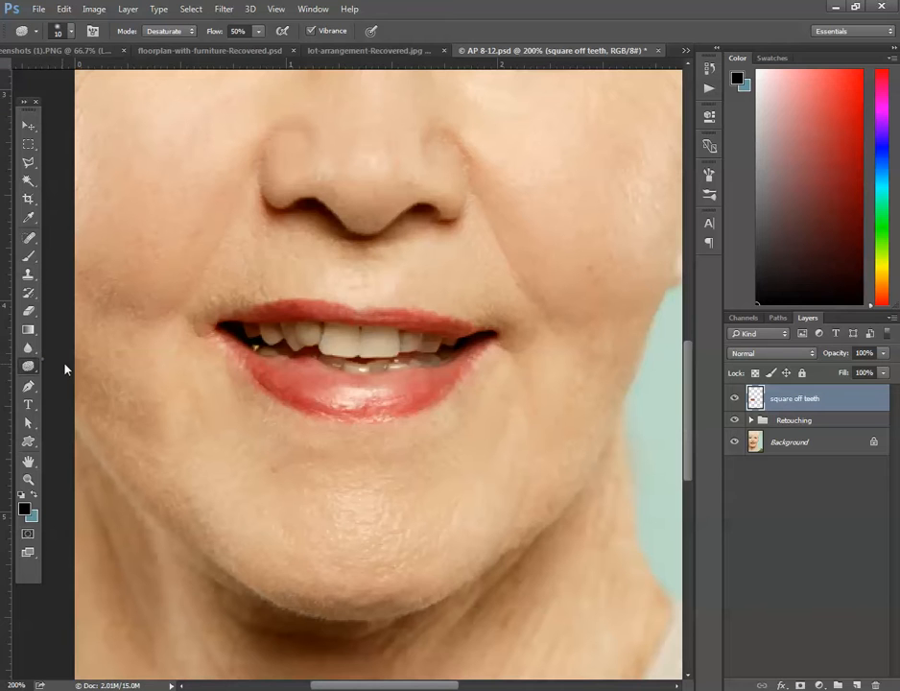
right_click(28, 366)
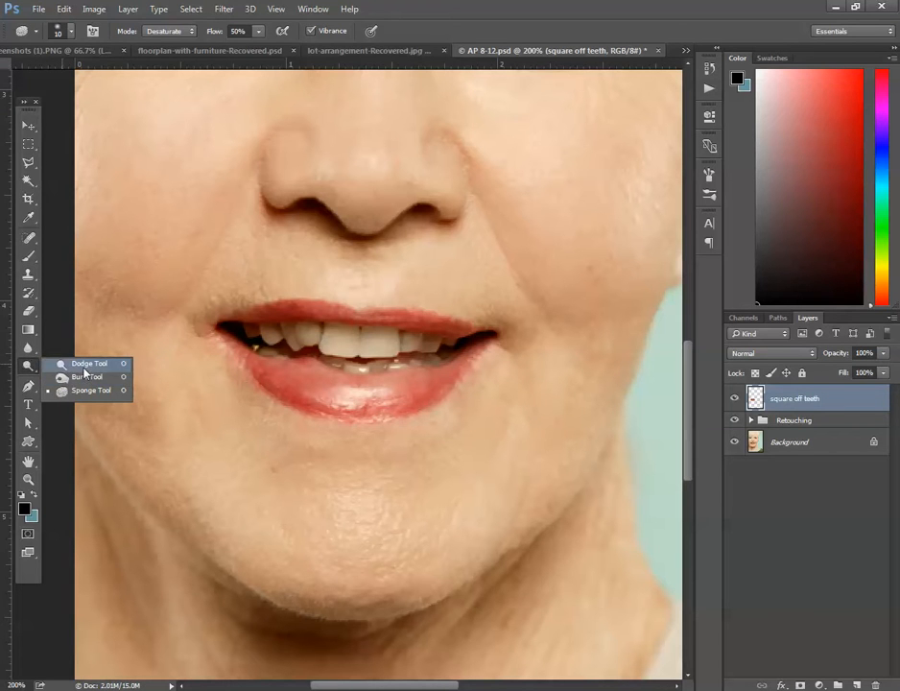
left_click(87, 364)
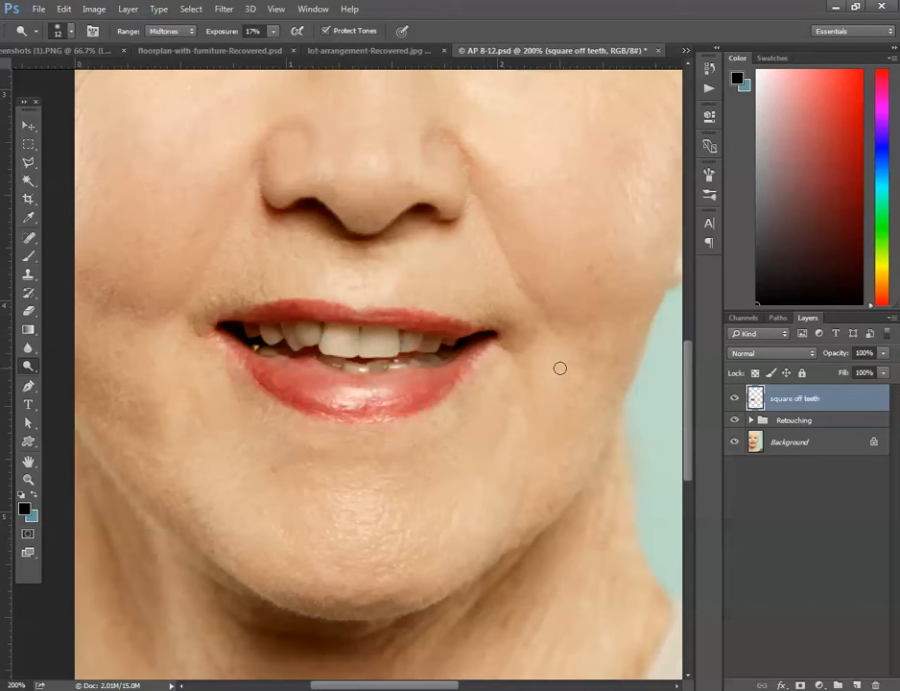
left_click_drag(363, 349, 372, 343)
Lasso the narrow strip beneath the left-hand upper front tooth, retouch it with the Clone Stamp, and deselect.
left_click(29, 162)
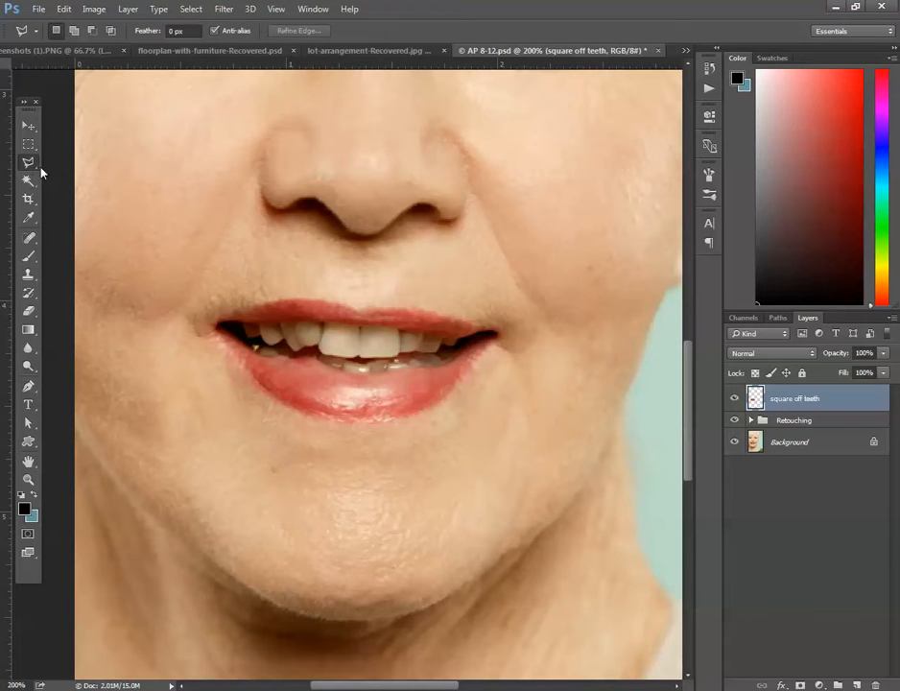
left_click(322, 356)
double_click(350, 368)
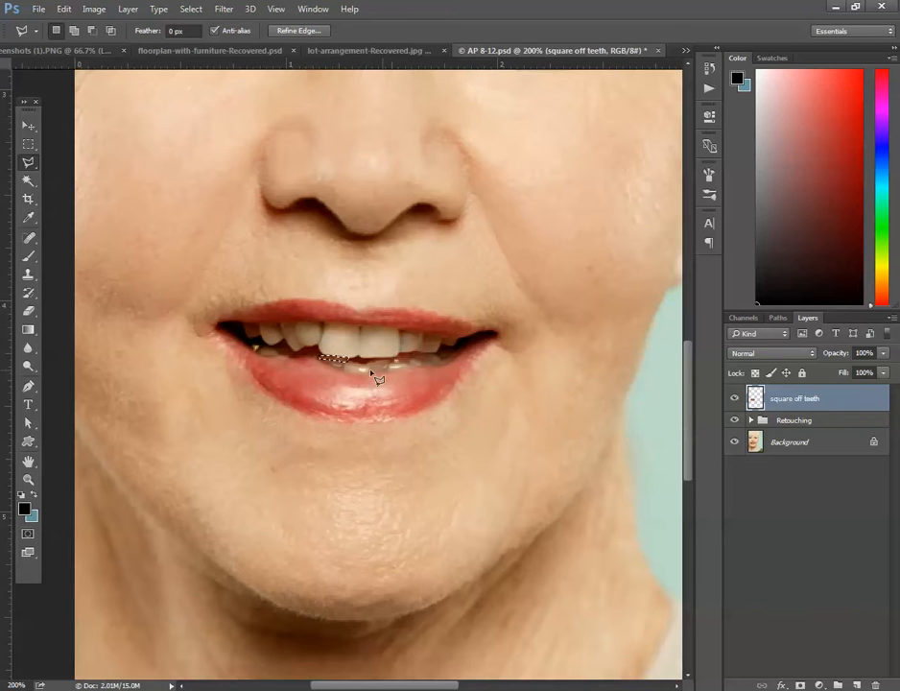
left_click(28, 275)
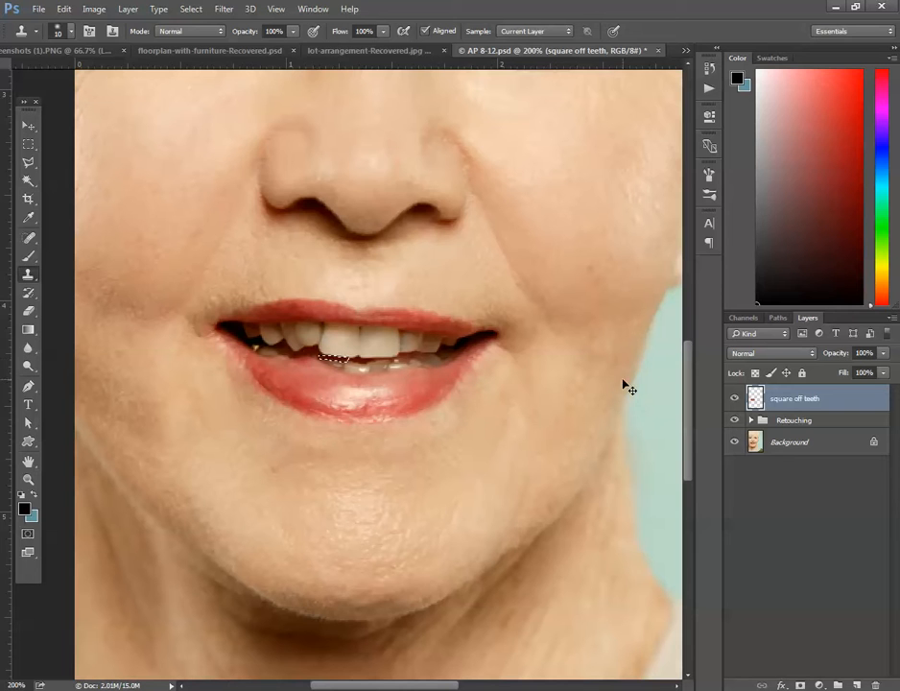
key("ctrl+d")
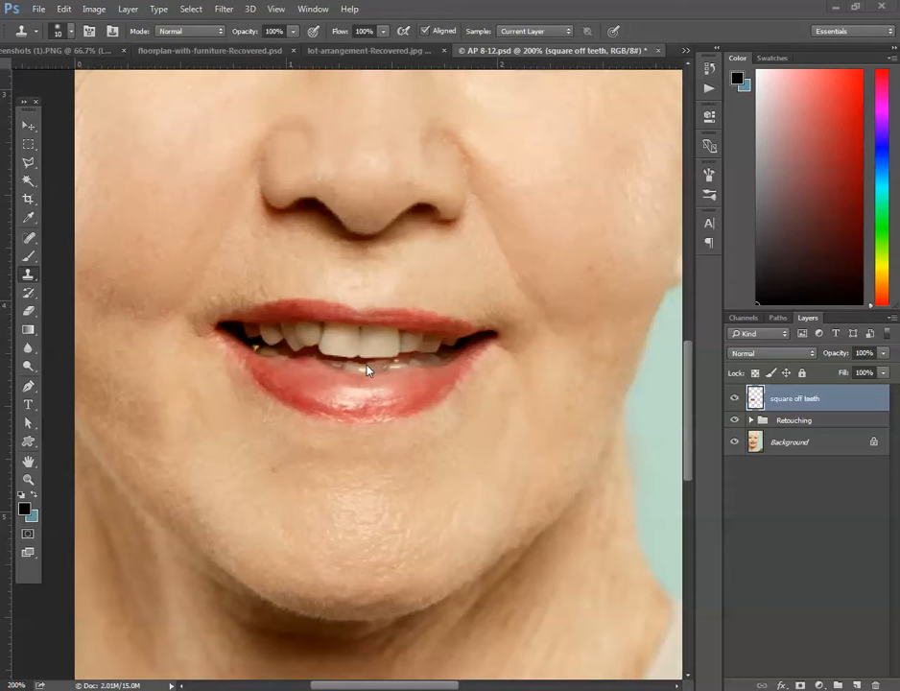
Lasso the strip beneath the right-hand upper front tooth, clean it up with the Clone Stamp, and deselect.
left_click(29, 163)
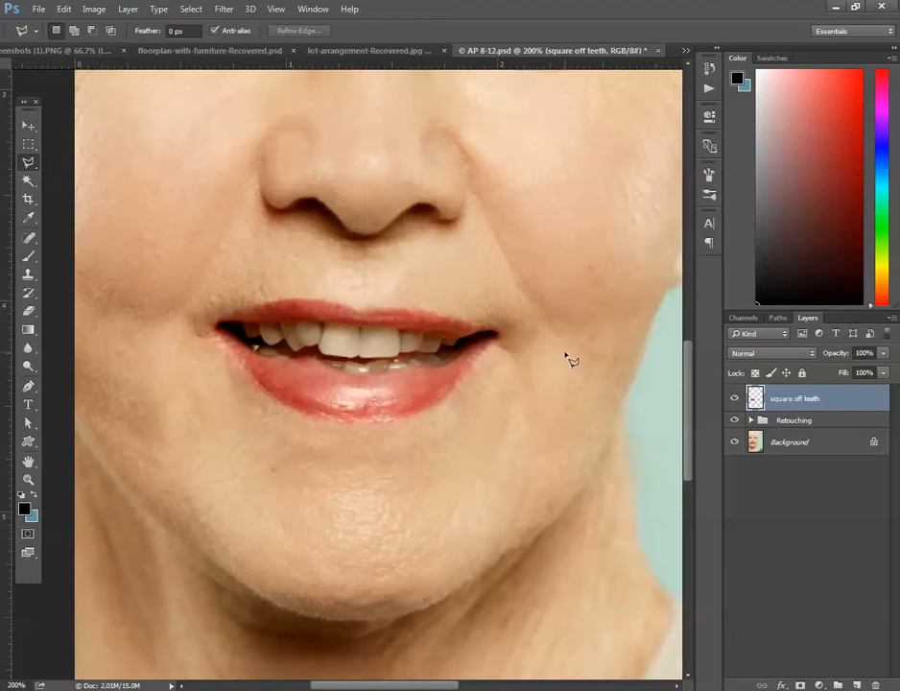
left_click(367, 359)
left_click(370, 371)
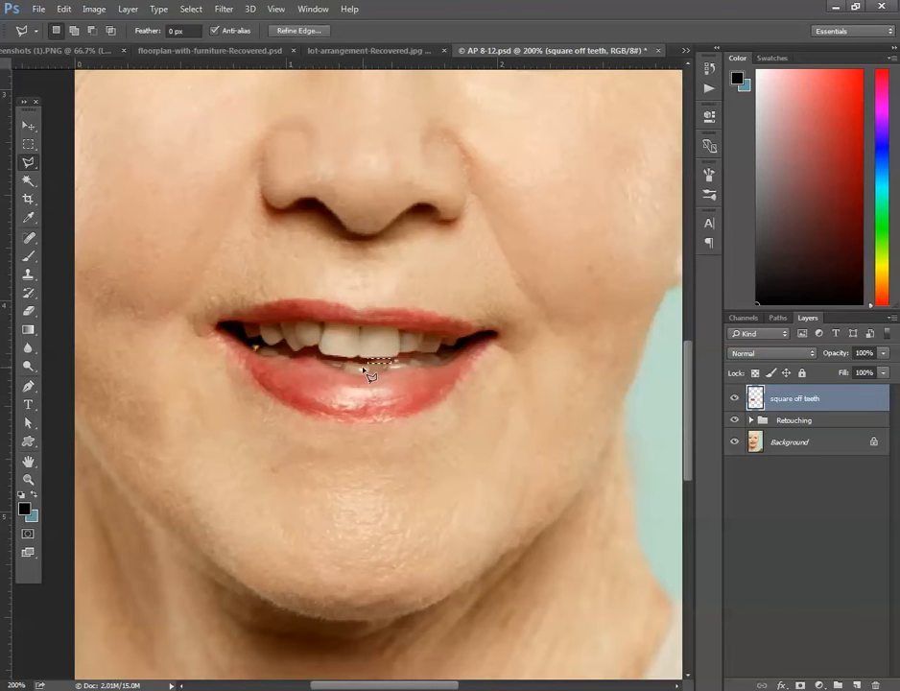
left_click(28, 275)
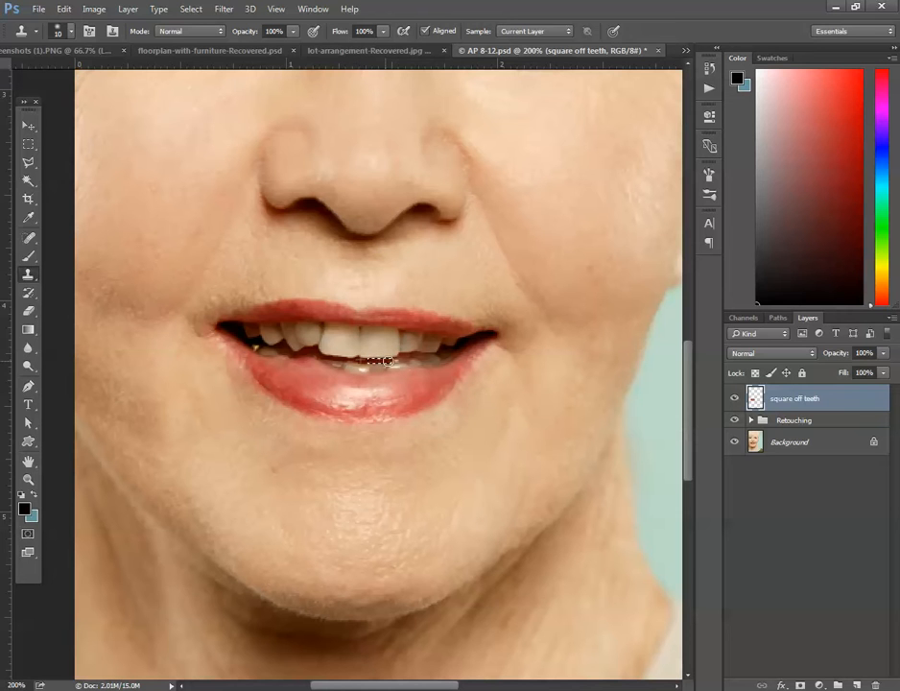
key("ctrl+d")
Convert a Pen path around the small lower tooth right of centre to a selection and add a new layer above square off teeth.
left_click(28, 388)
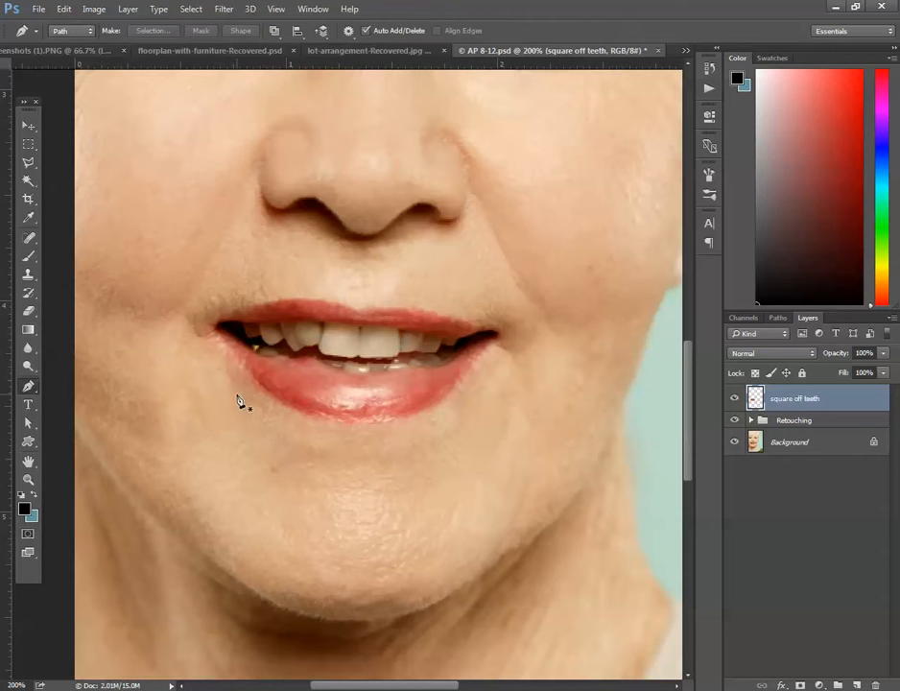
left_click(391, 370)
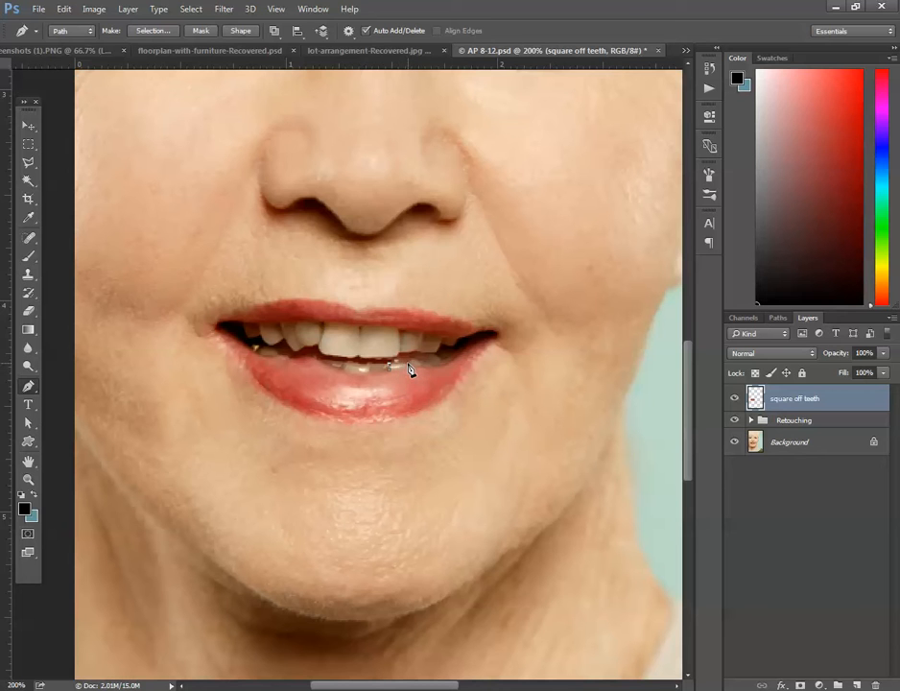
left_click(409, 366)
left_click(389, 369)
left_click(159, 33)
left_click(527, 205)
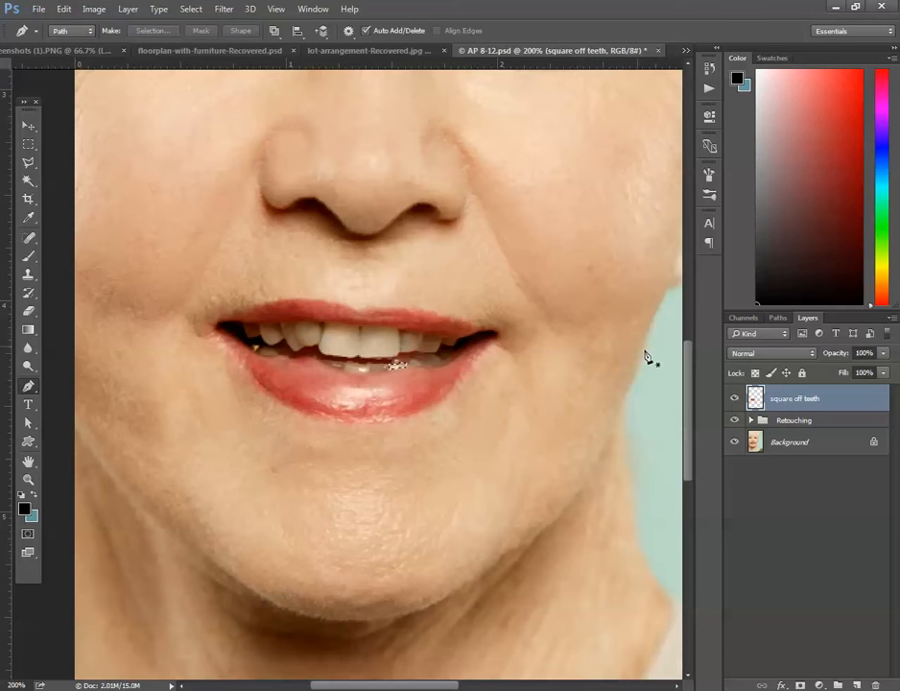
left_click(766, 402, "ctrl")
left_click(857, 684)
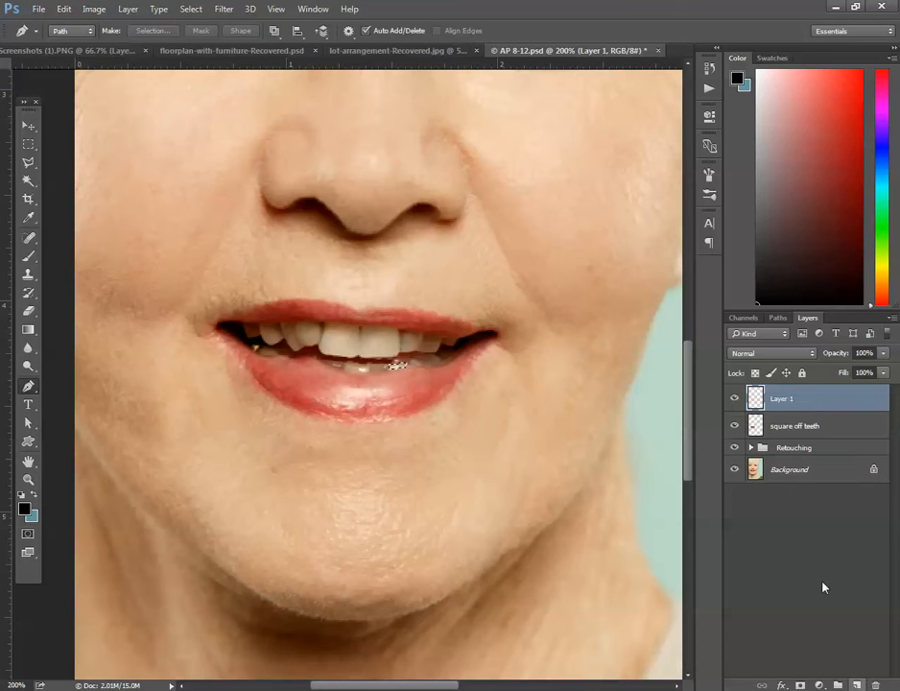
Rename the new top layer as fix bottom row.
double_click(782, 398)
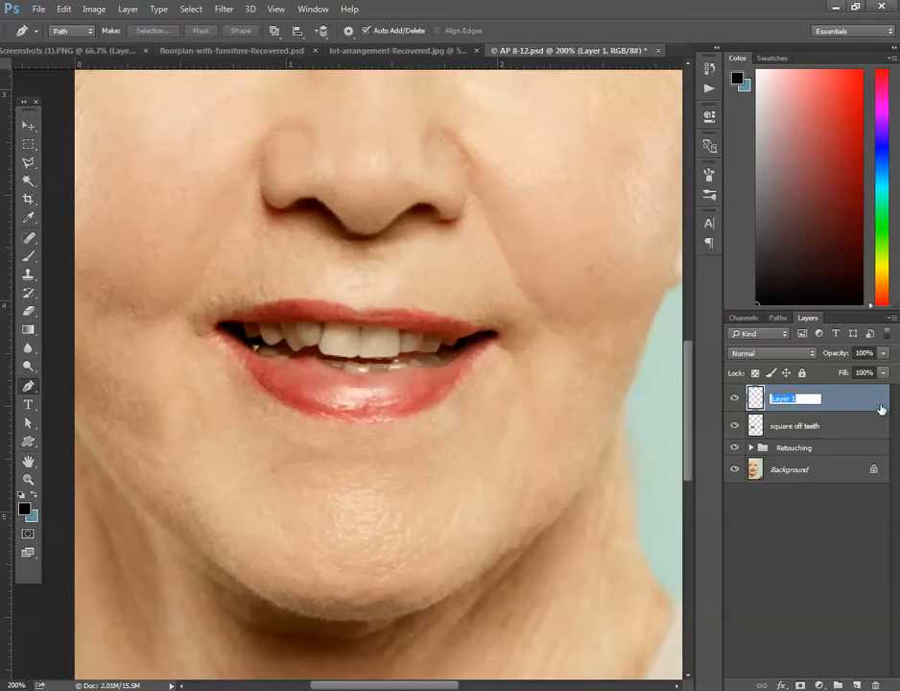
type("fix bottom row")
key("Return")
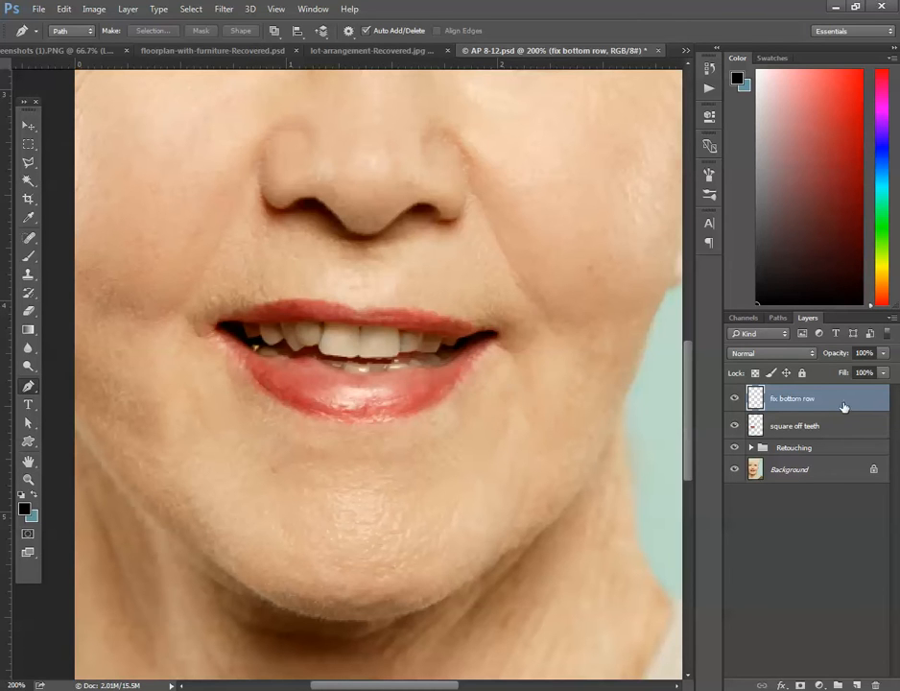
left_click(395, 383)
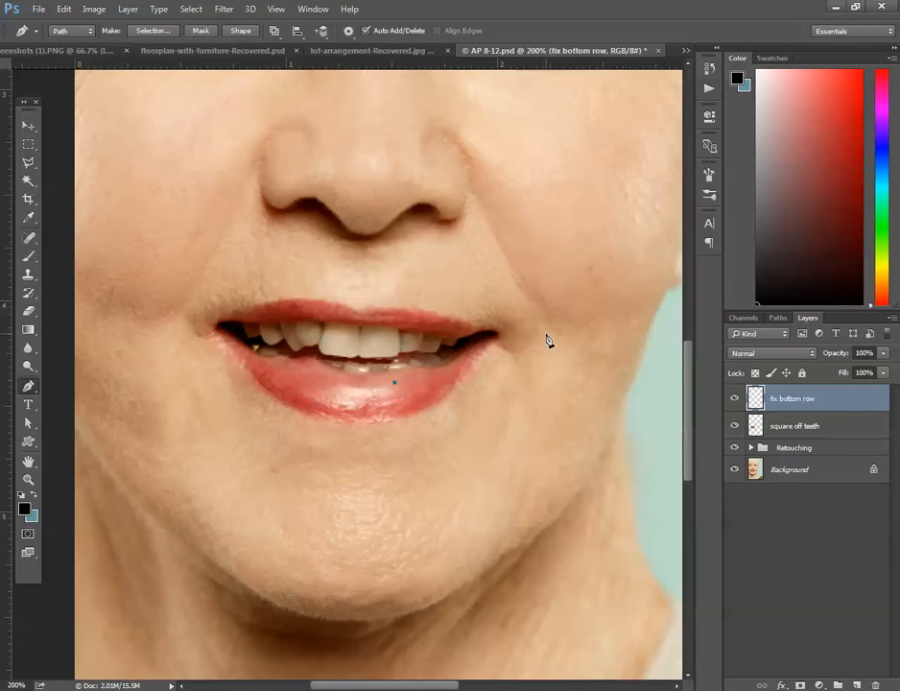
key("ctrl+t")
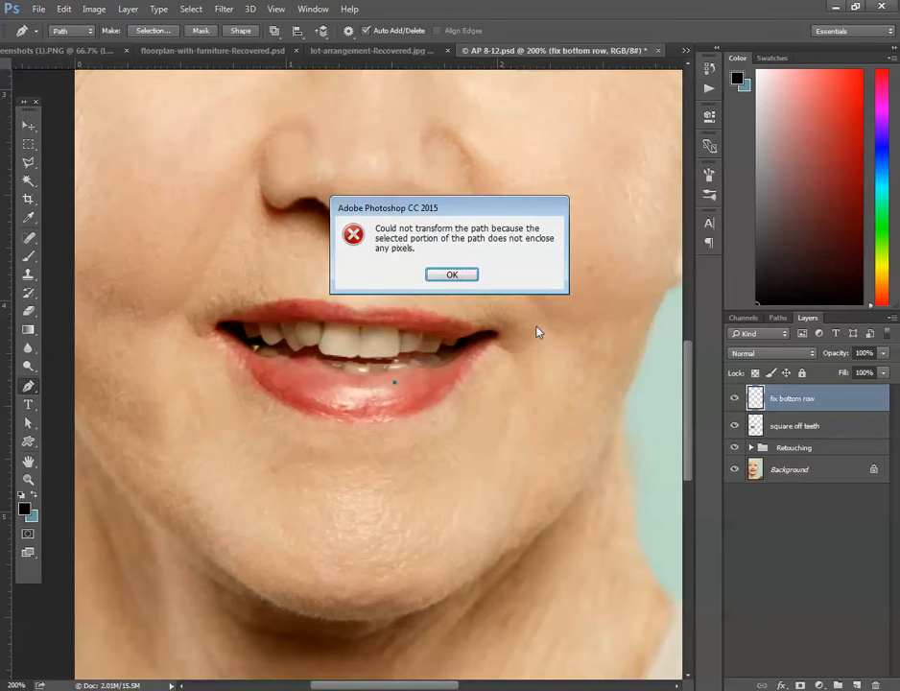
left_click(455, 277)
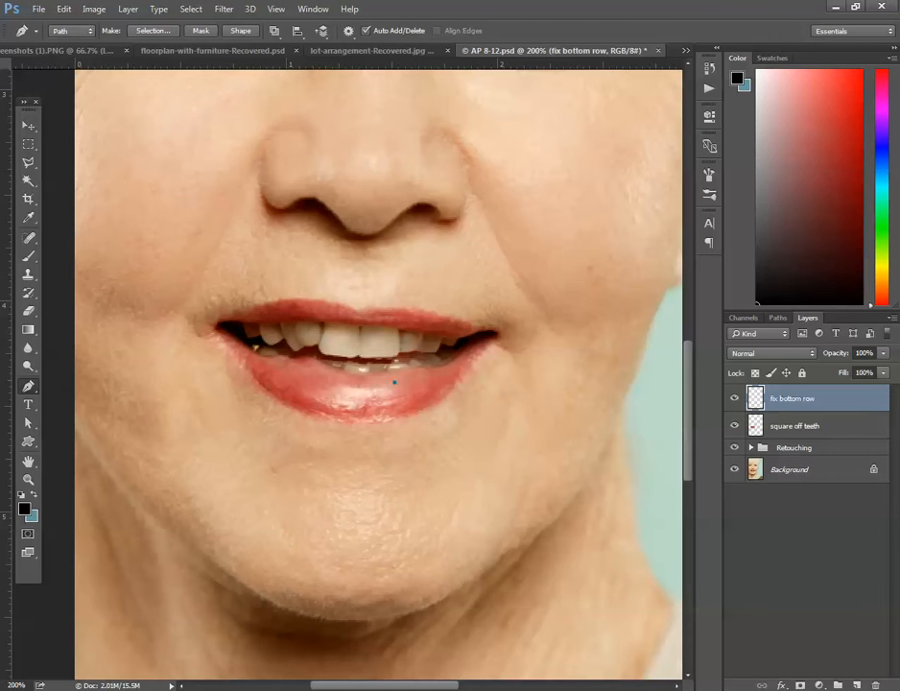
left_click(28, 126)
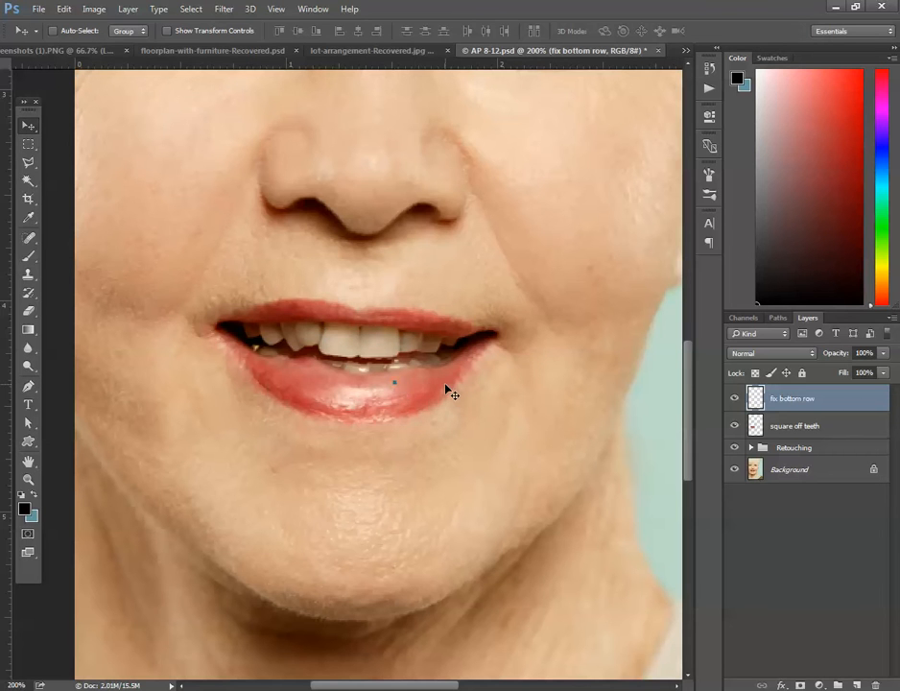
left_click(709, 68)
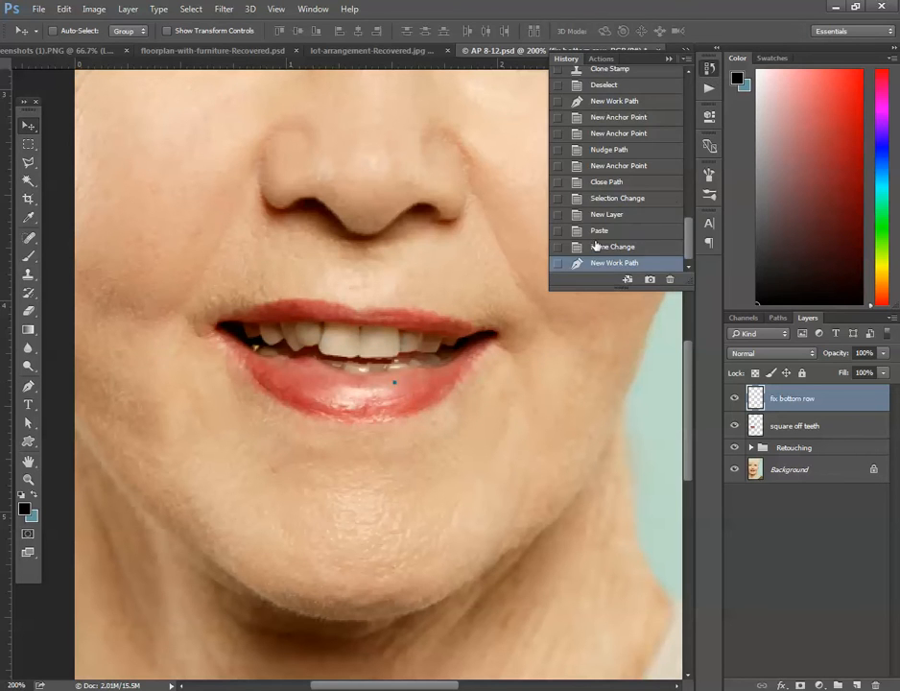
left_click(600, 247)
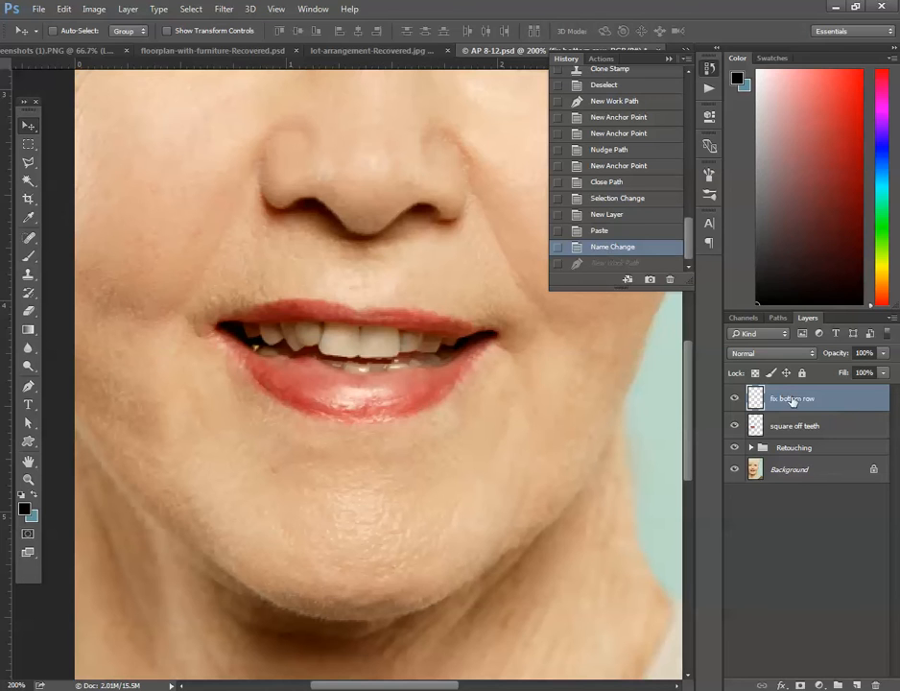
left_click(669, 61)
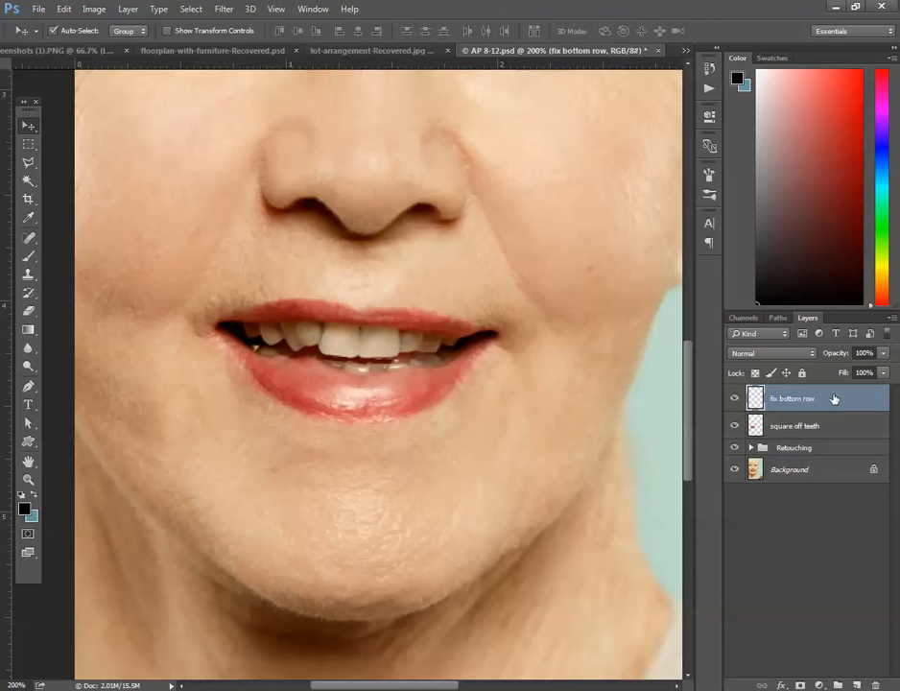
Stretch the tooth piece on fix bottom row leftward to about 269% width with Free Transform, and readjust its left edge in a second transform.
key("ctrl+t")
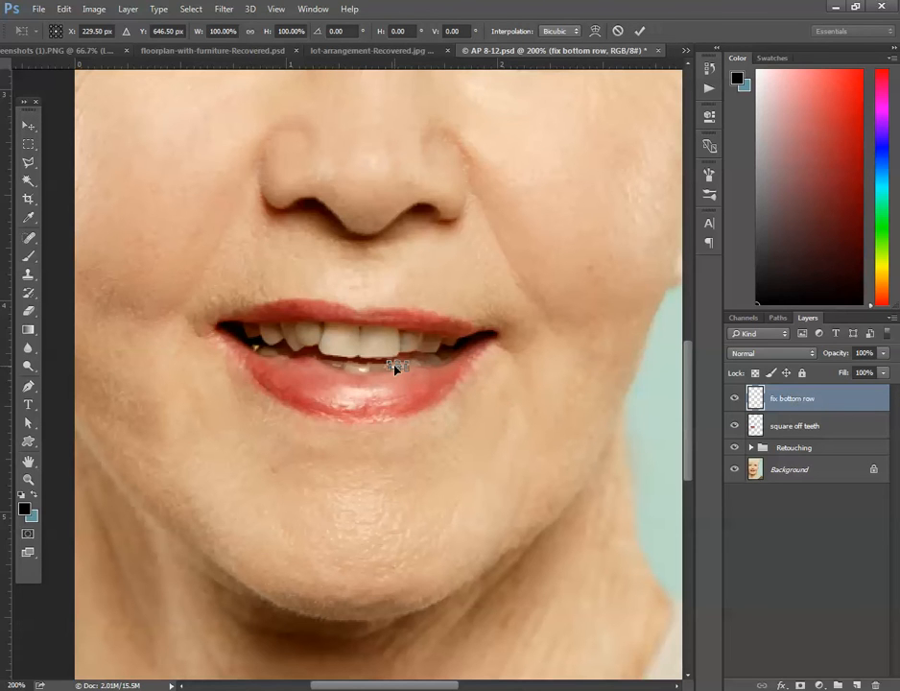
left_click_drag(389, 365, 358, 368)
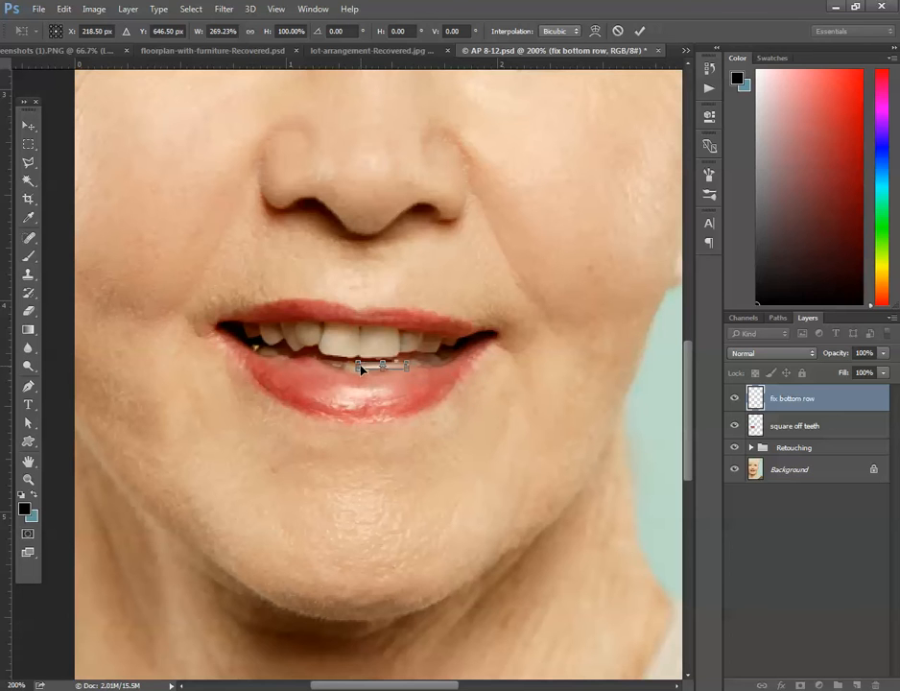
key("Return")
key("ctrl")
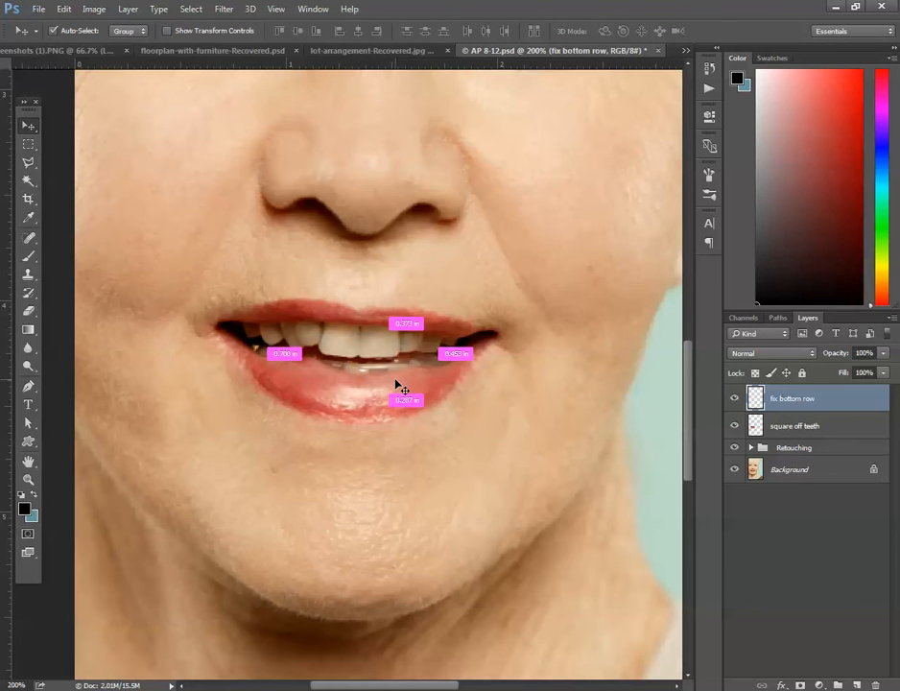
key("ctrl+t")
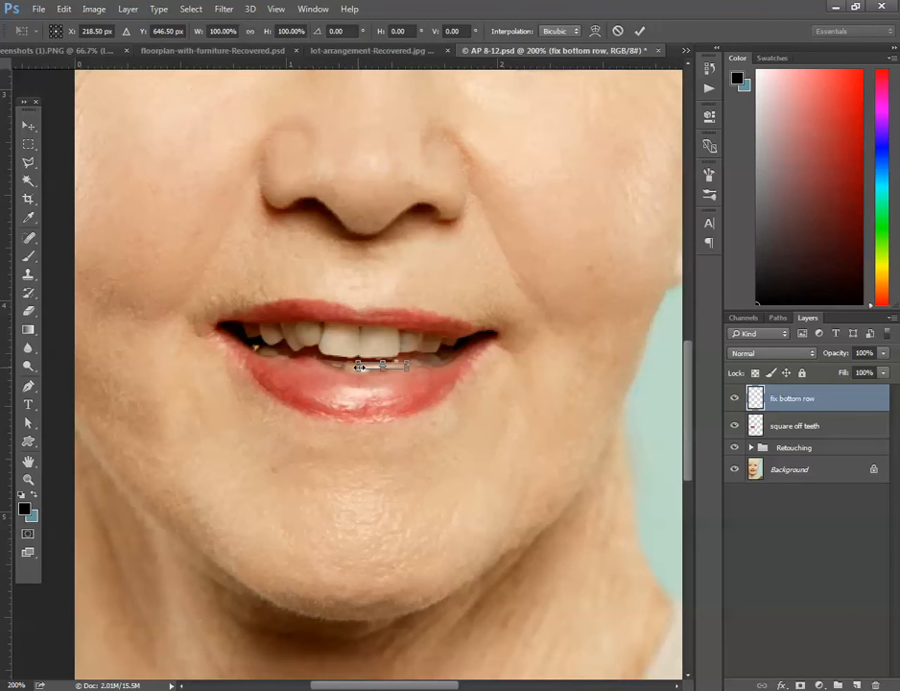
left_click_drag(358, 369, 382, 372)
key("Return")
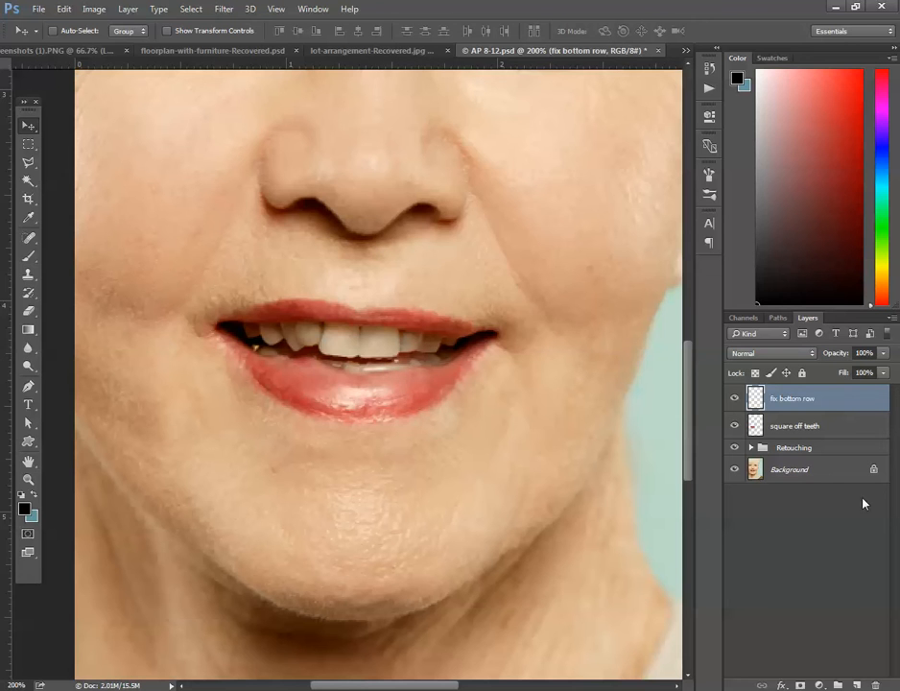
Add a layer mask to fix bottom row and set up a 6 px black brush with low hardness.
left_click(799, 685)
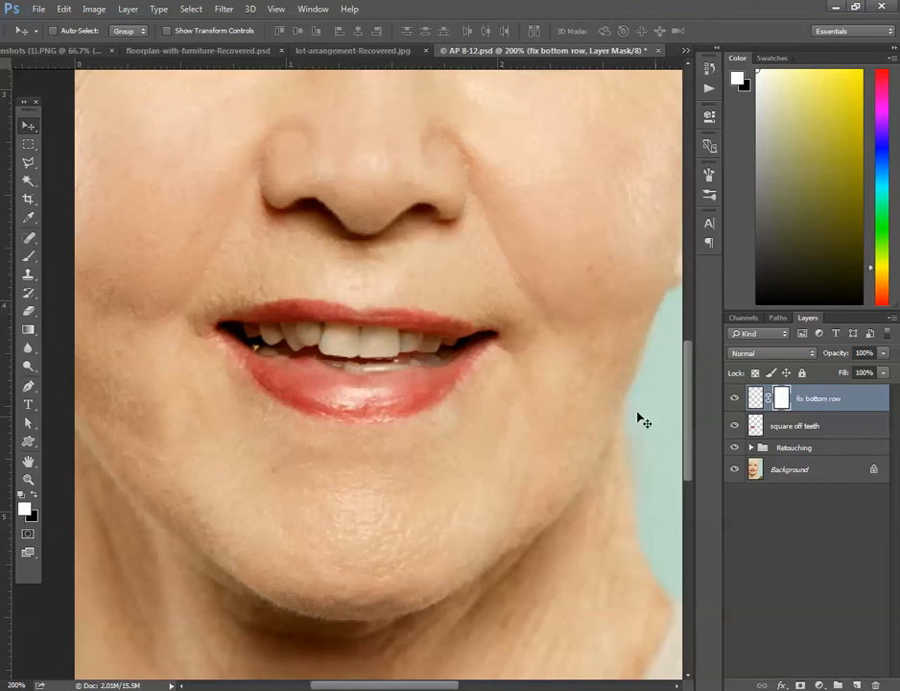
left_click(30, 257)
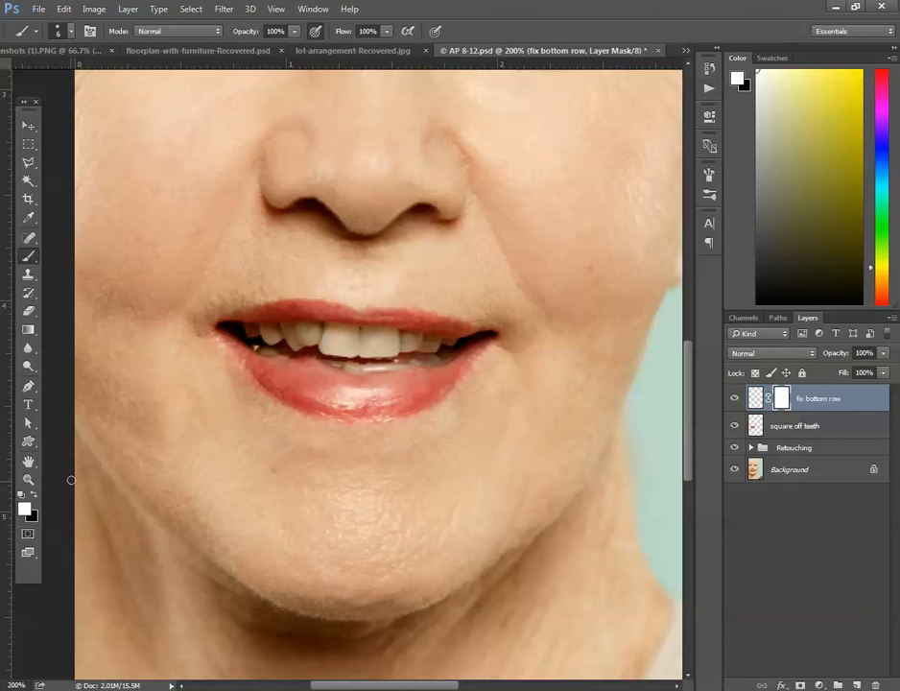
left_click(35, 495)
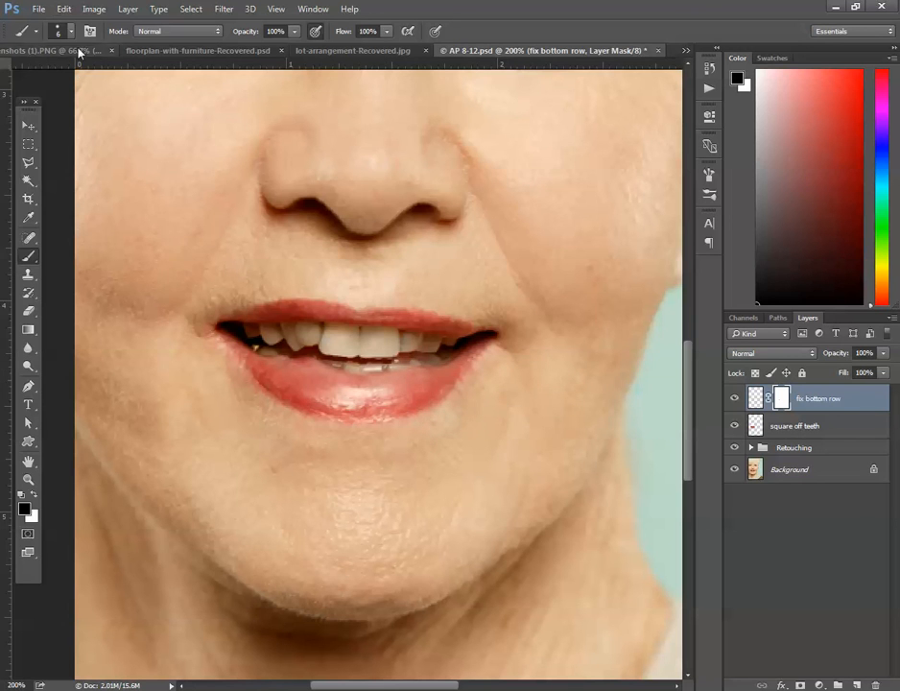
left_click(58, 34)
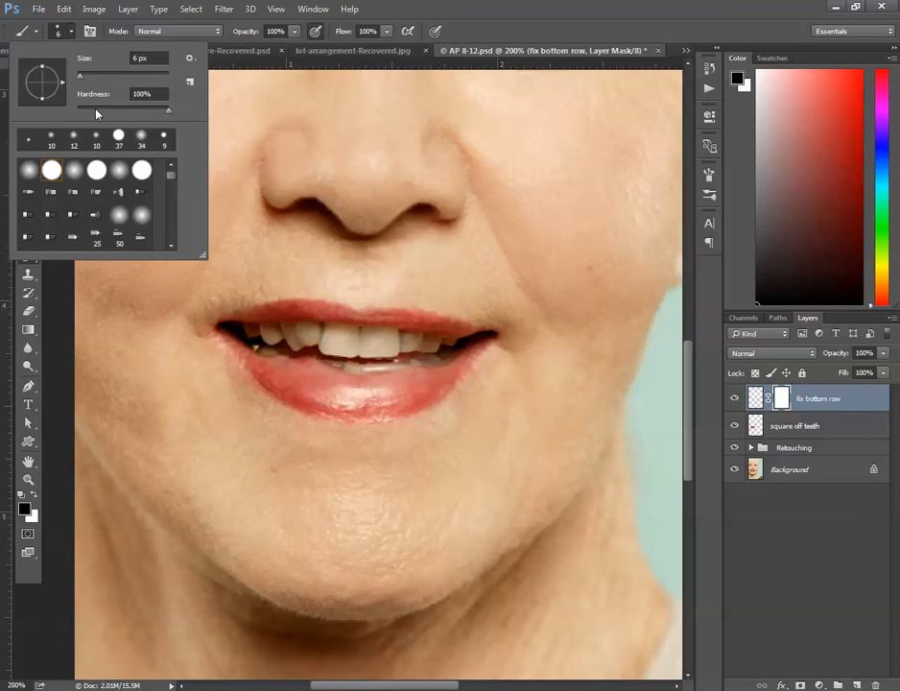
left_click_drag(103, 112, 85, 113)
key("Return")
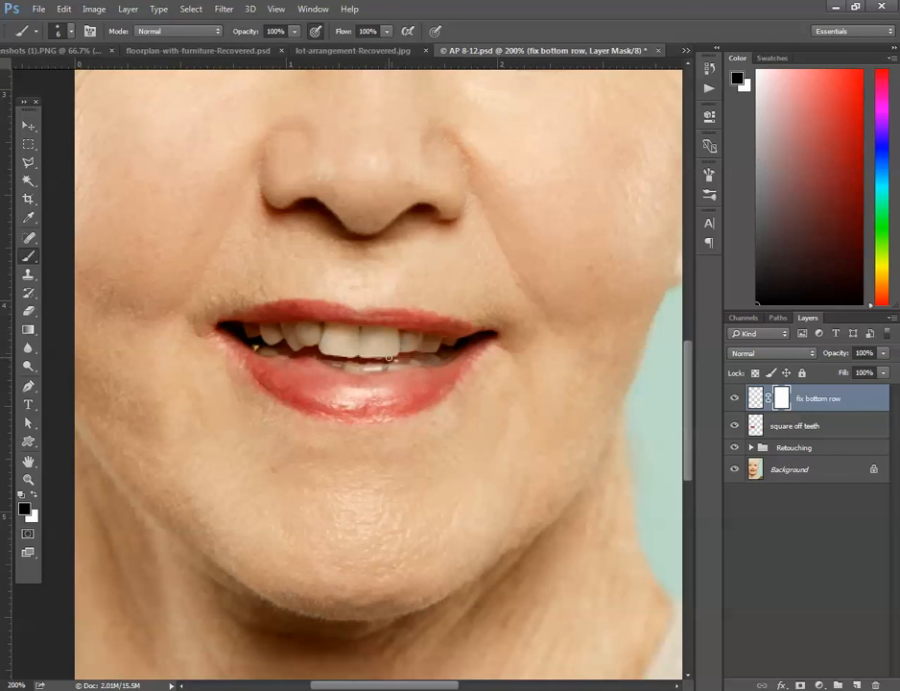
Paint on the mask along the copied lower teeth to define and blend them, lowering the brush opacity to 73% between strokes.
left_click_drag(384, 363, 361, 363)
left_click(294, 31)
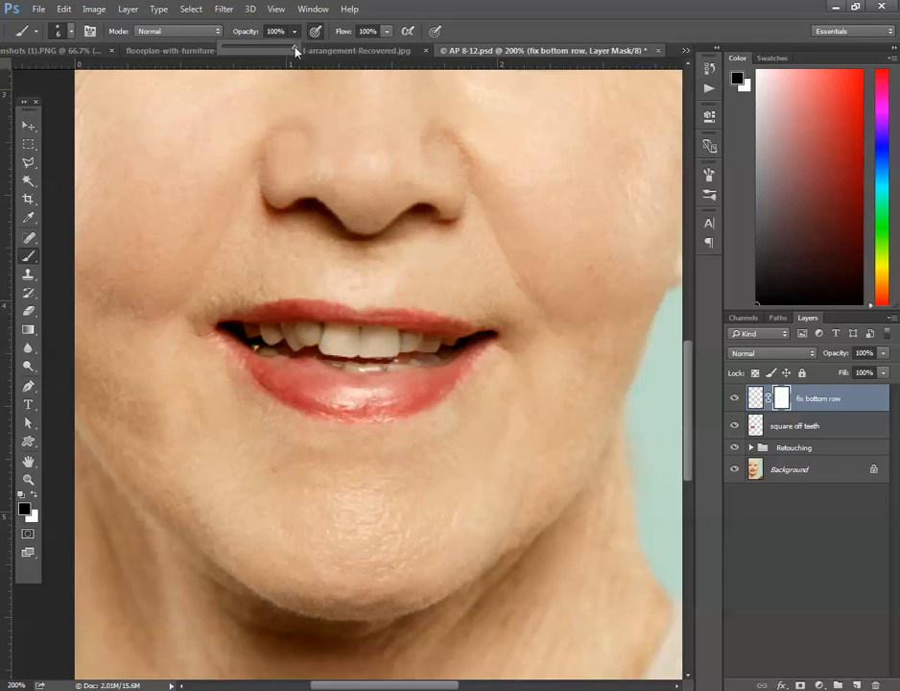
left_click(387, 368)
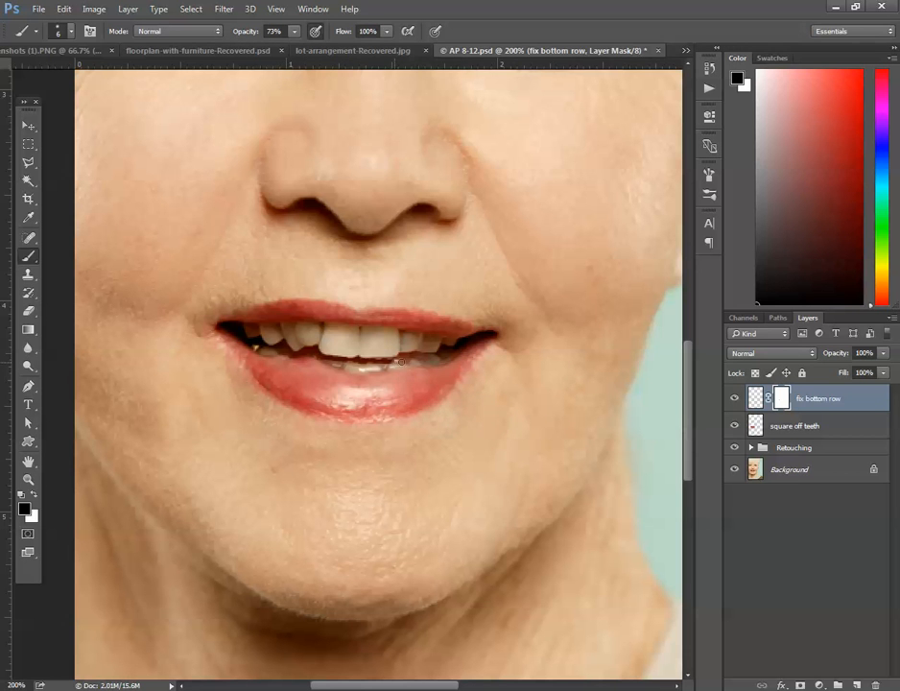